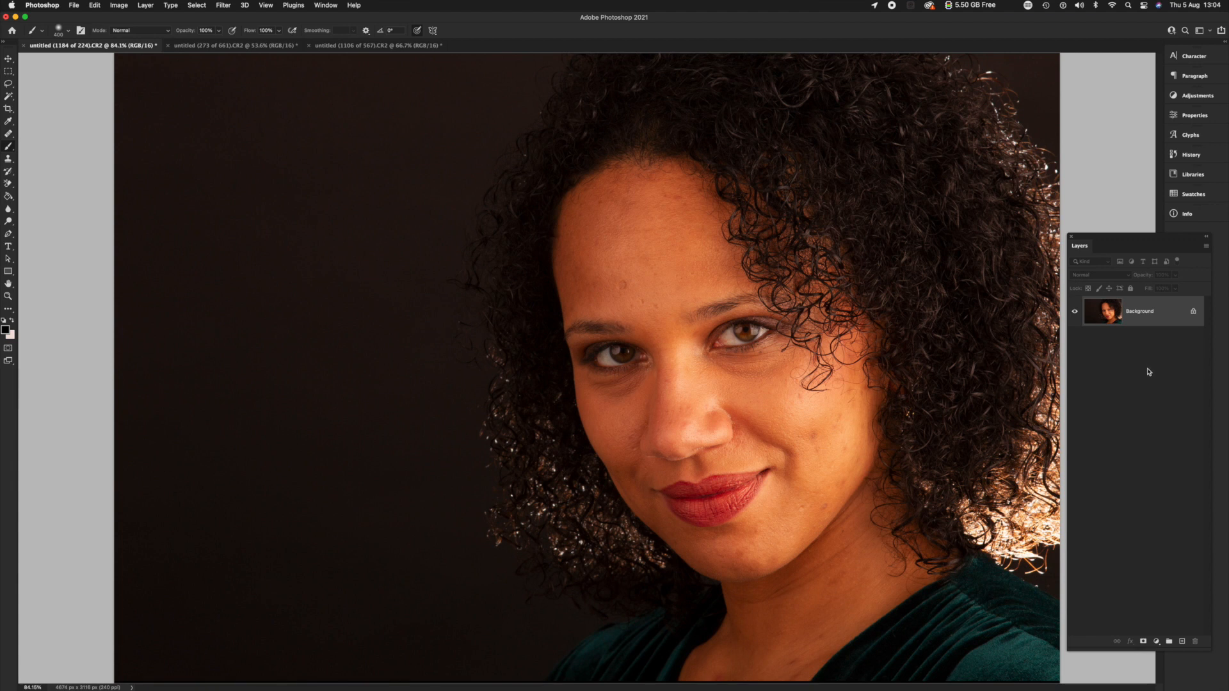
Duplicate the locked Background layer twice so that two copies sit above the original.
double_click(1145, 313)
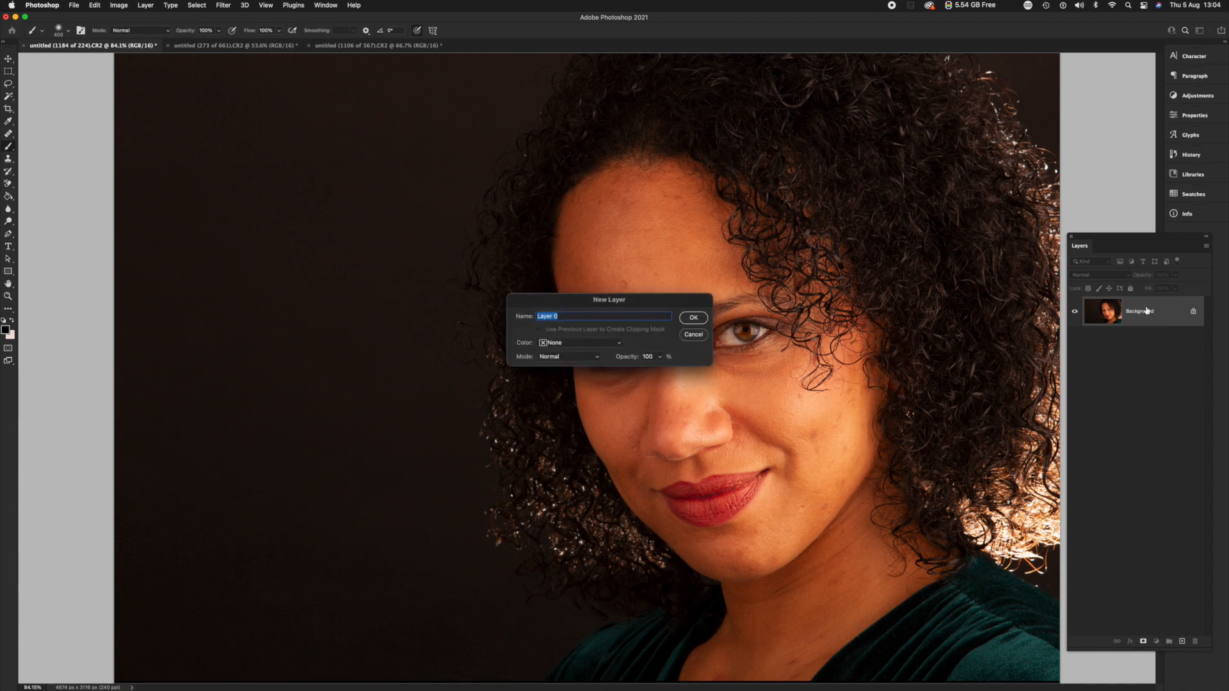
click(693, 334)
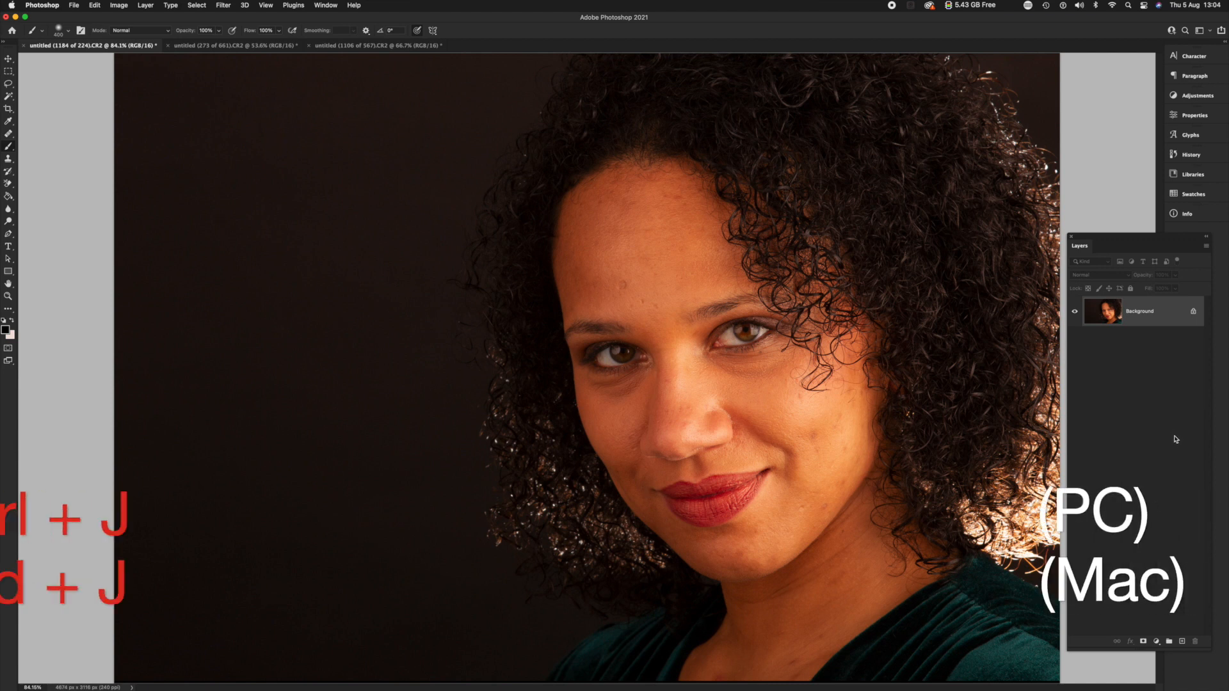
key(super+j)
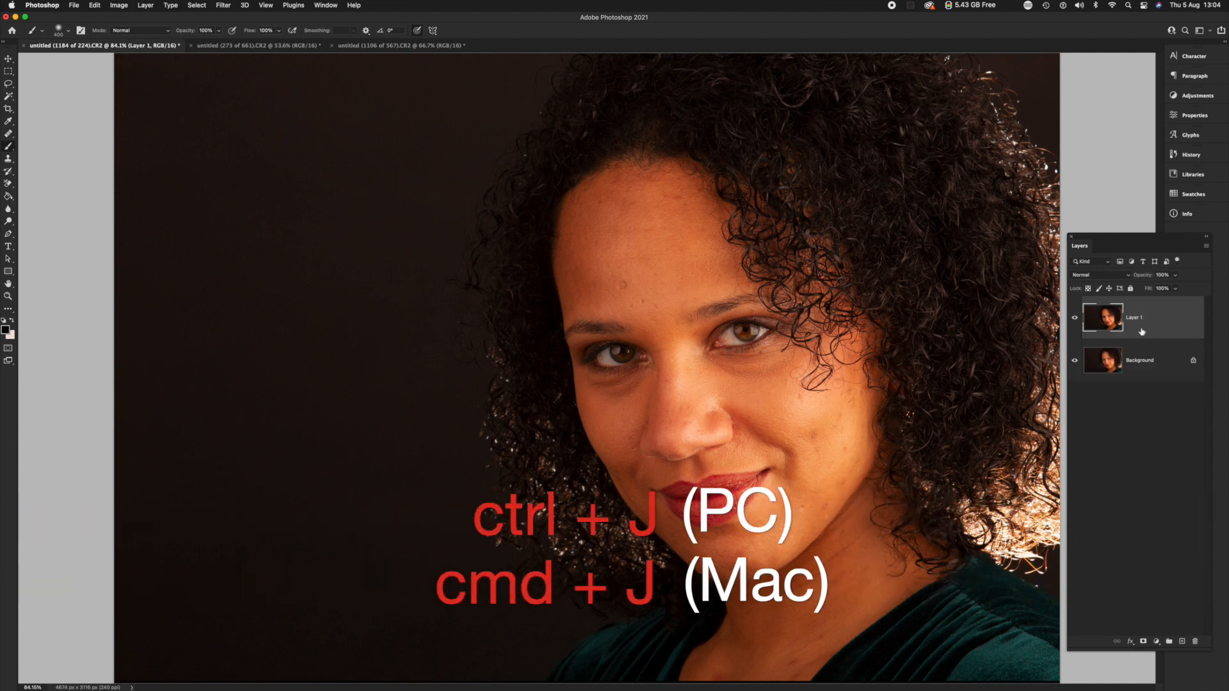
key(super+j)
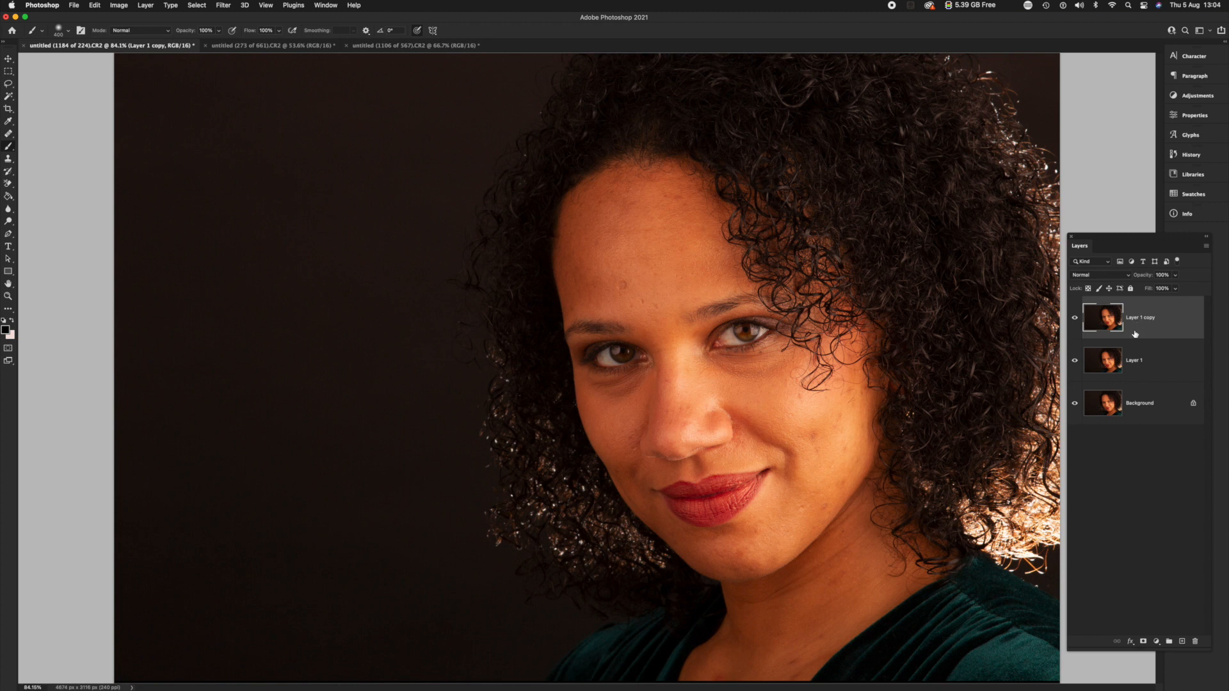
Set the top copy's blend mode to Screen and give it a black layer mask that hides everything.
click(1101, 280)
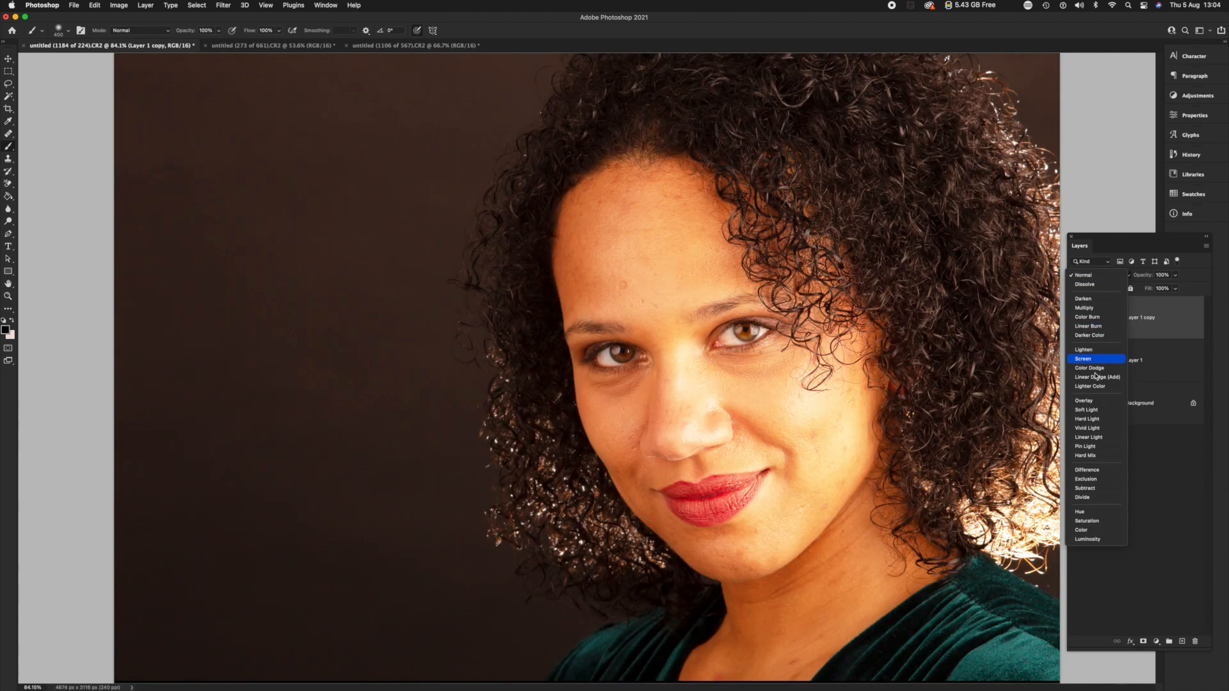
click(1088, 360)
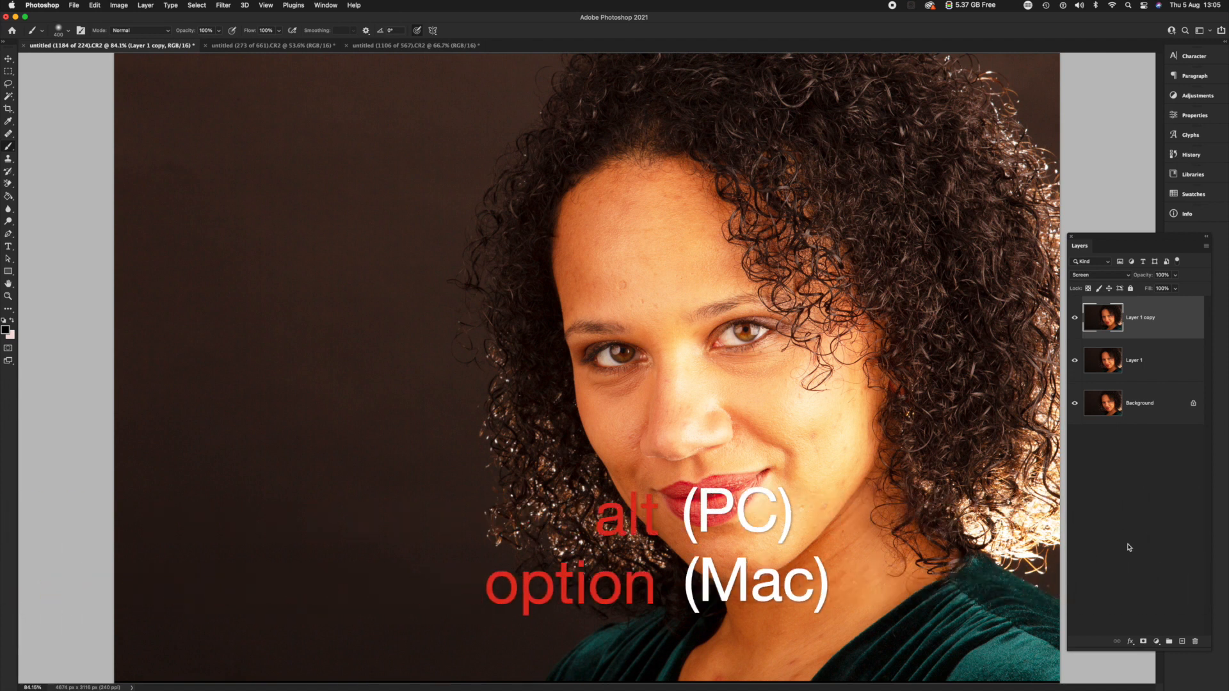
alt+click(1144, 642)
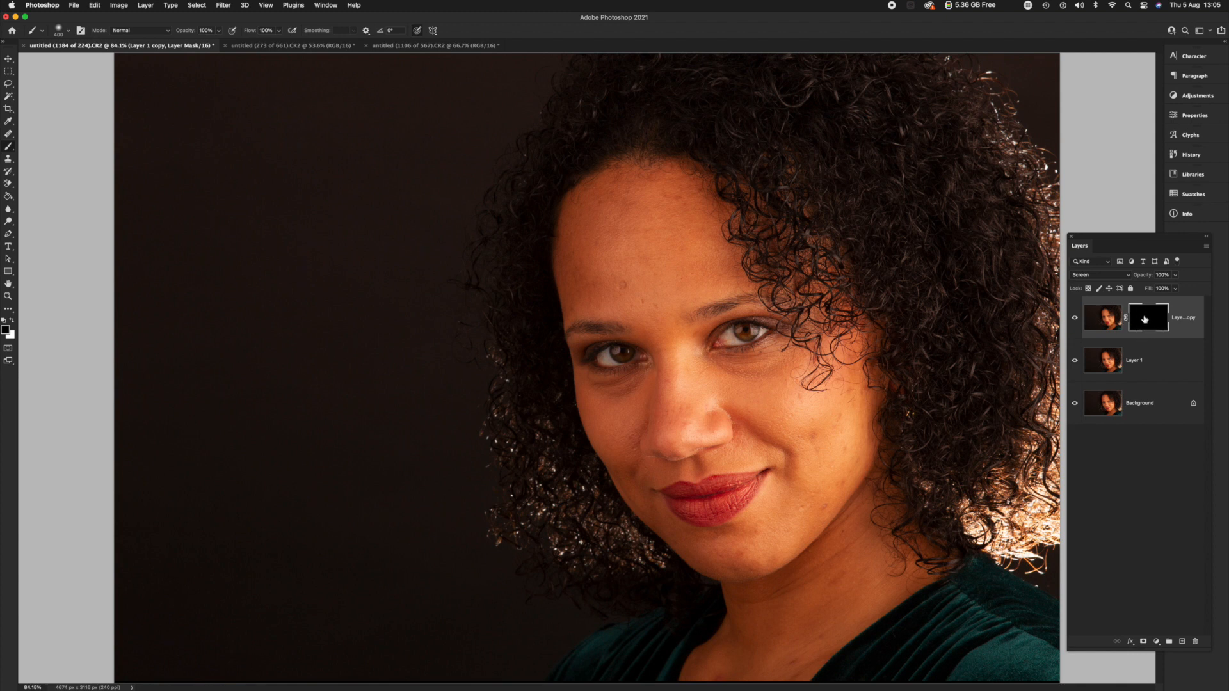
Invert the top layer's mask back and forth between white and black, ending on black.
key(super+i)
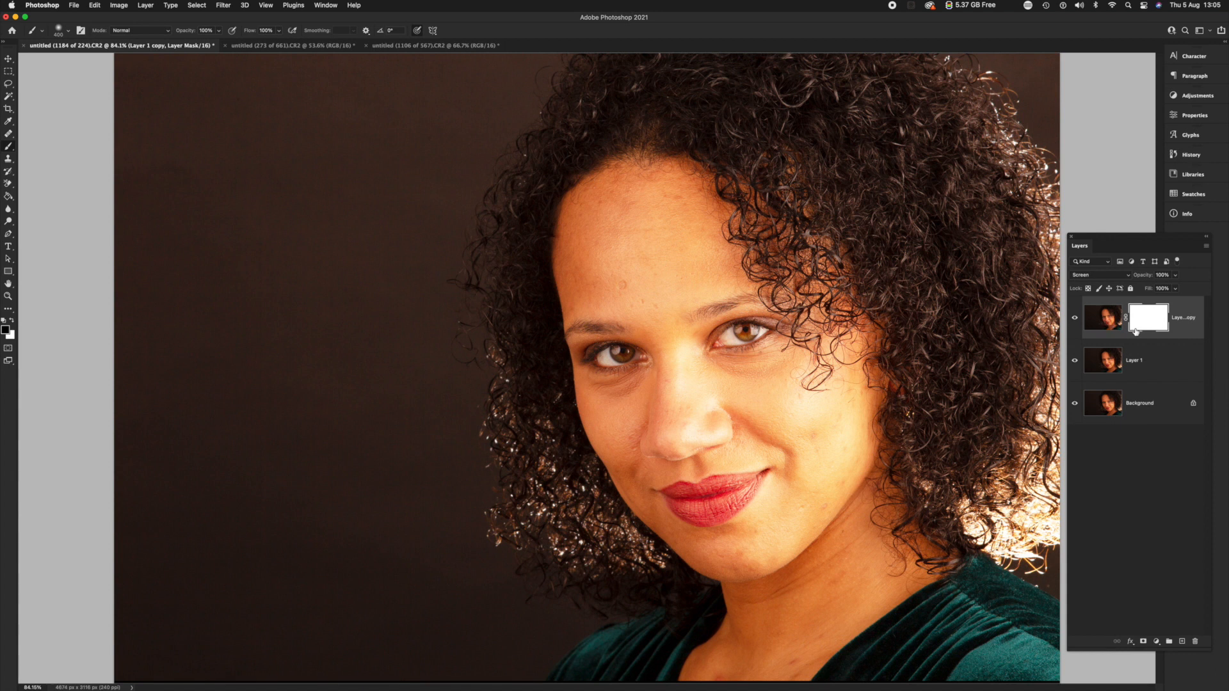
key(super+i)
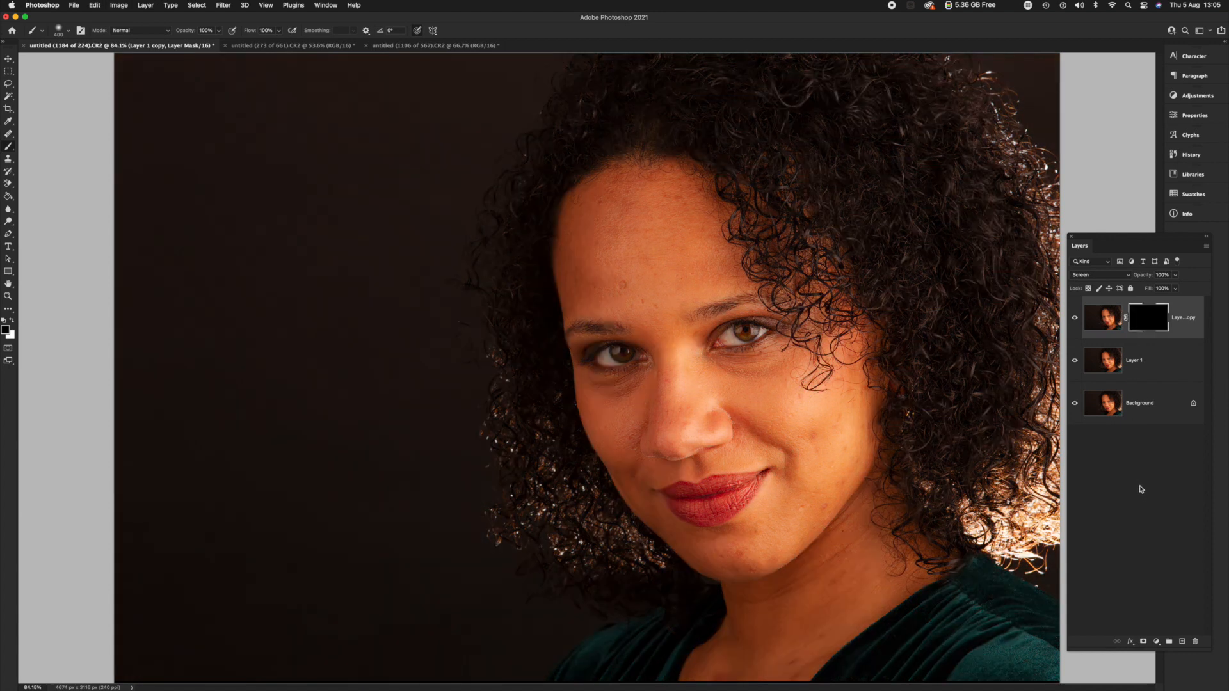
key(super+i)
key(super+i)
key(super+i)
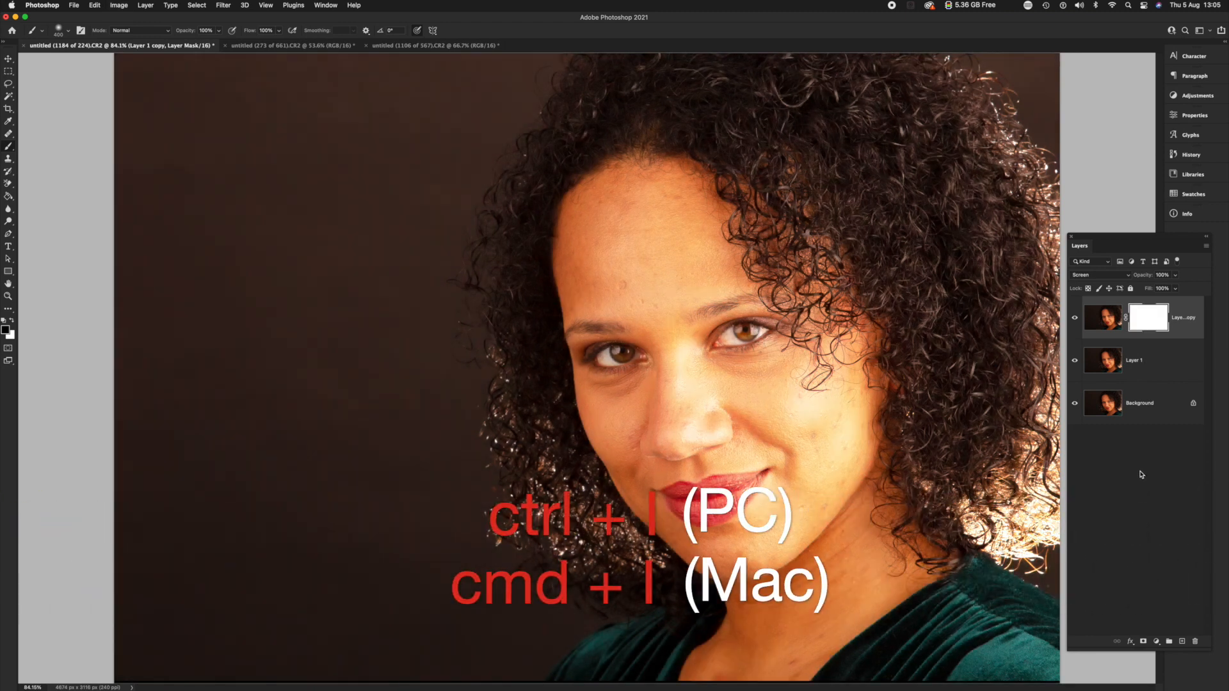
key(super+i)
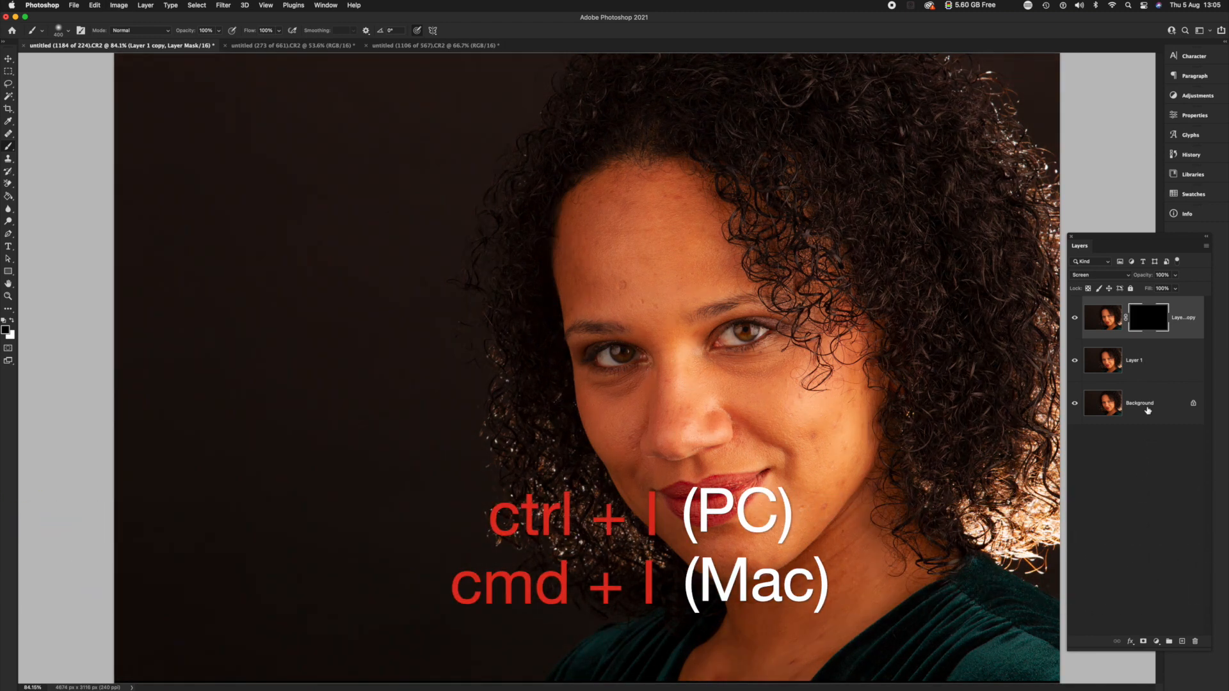
key(super+i)
key(super+i)
key(super+i)
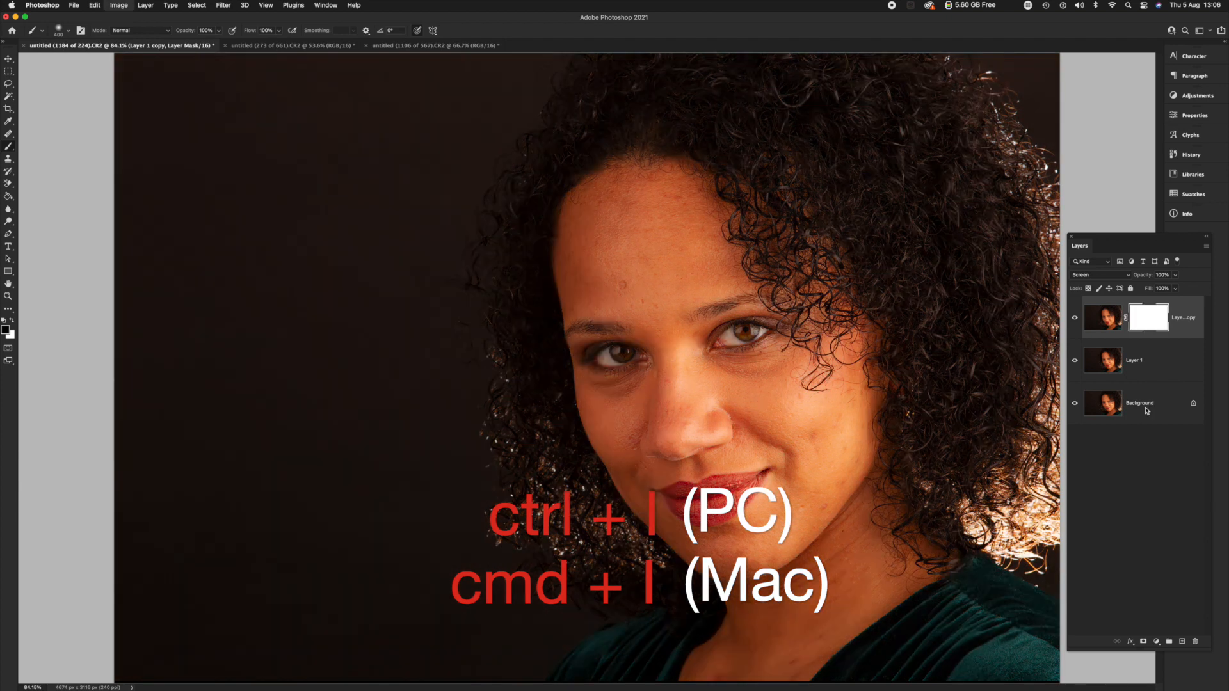
key(super+i)
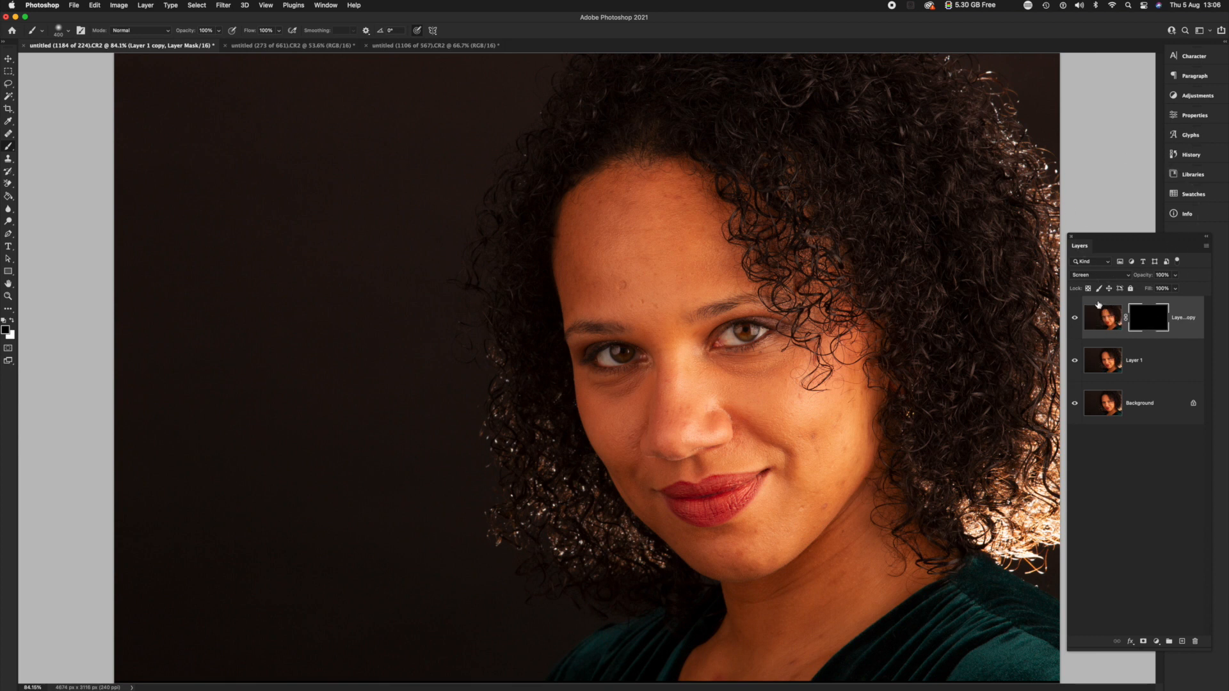
click(1099, 351)
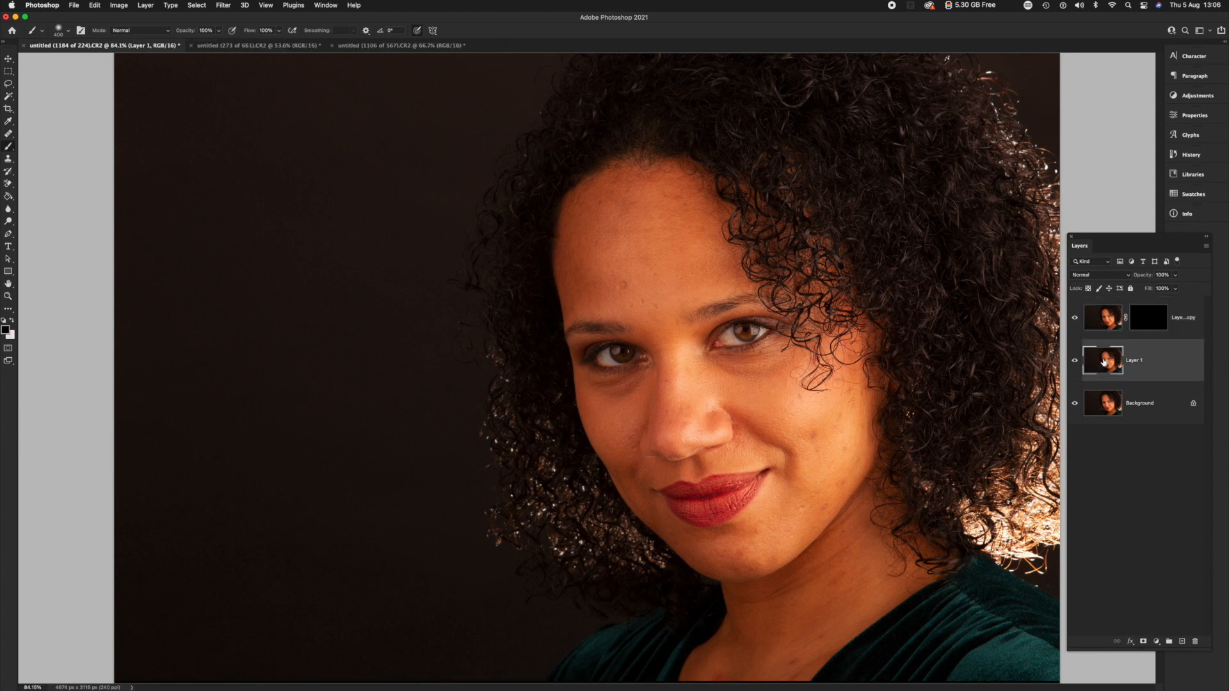
click(1085, 277)
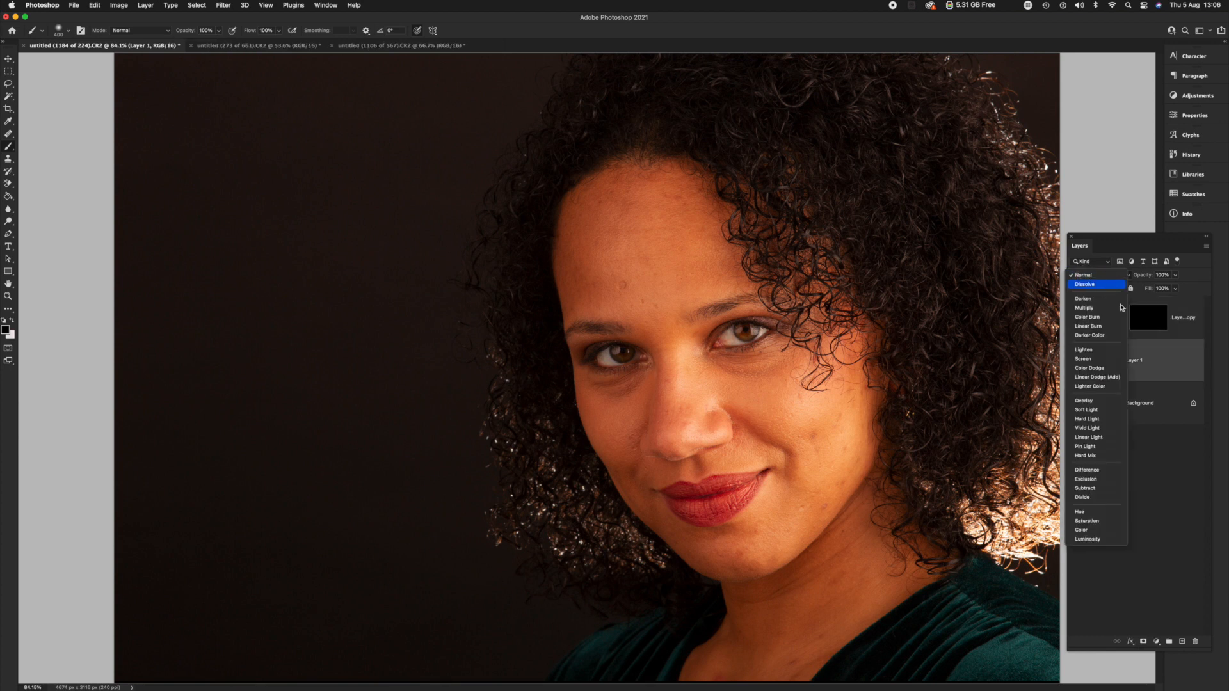
click(1186, 334)
click(1107, 318)
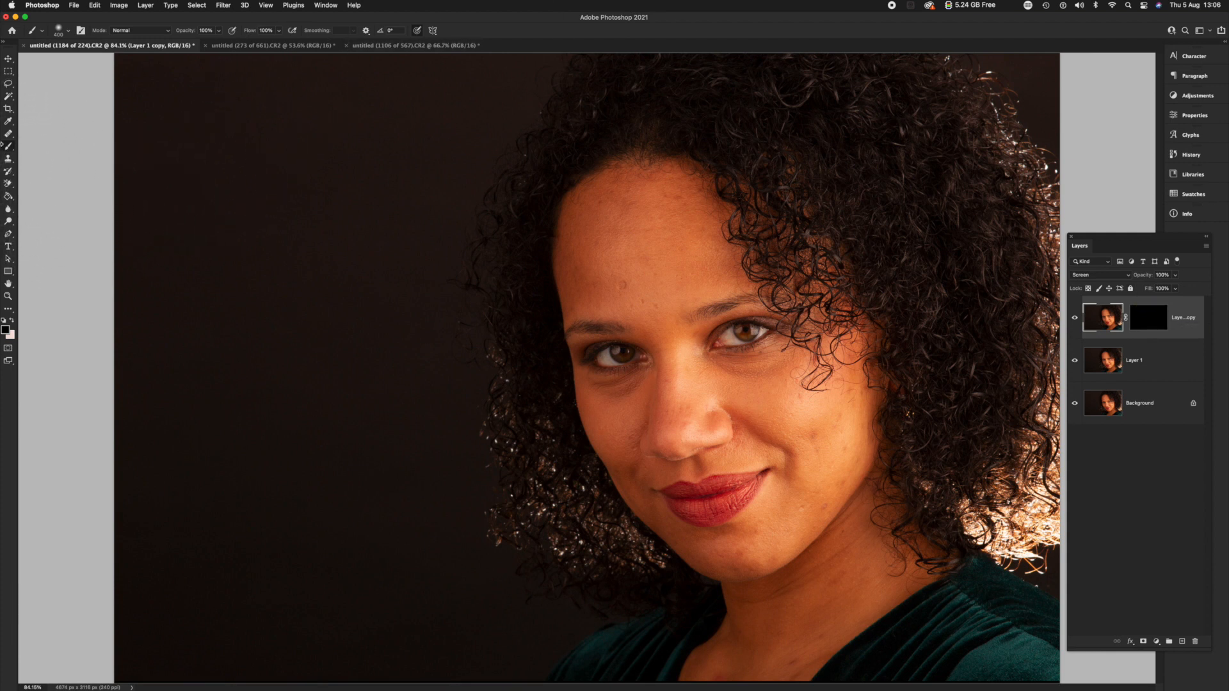
Choose the Brush tool and swap the colours so the light one is the foreground.
click(8, 147)
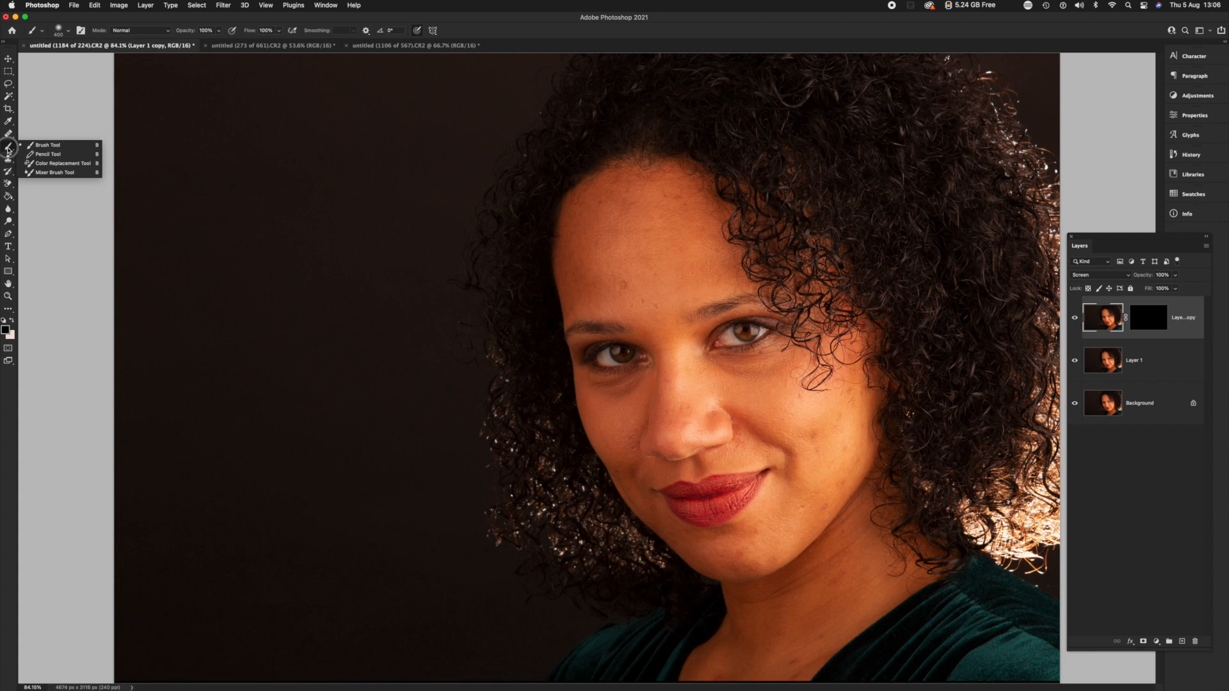
click(45, 145)
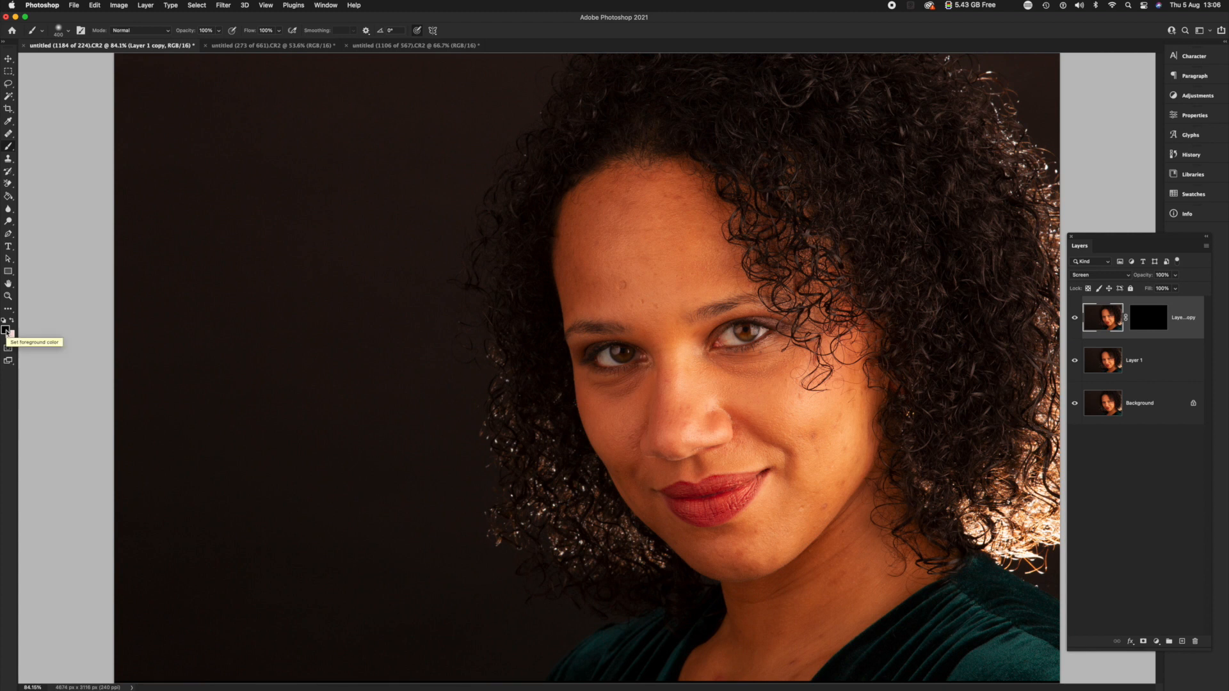
key(x)
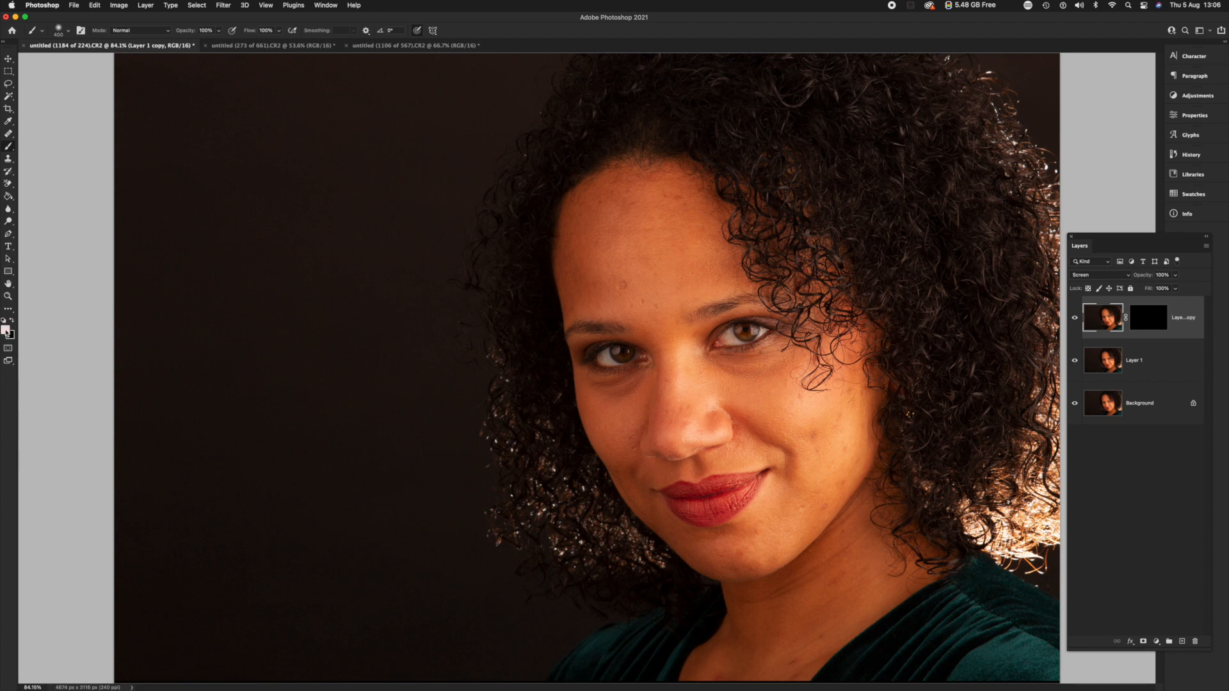
click(11, 324)
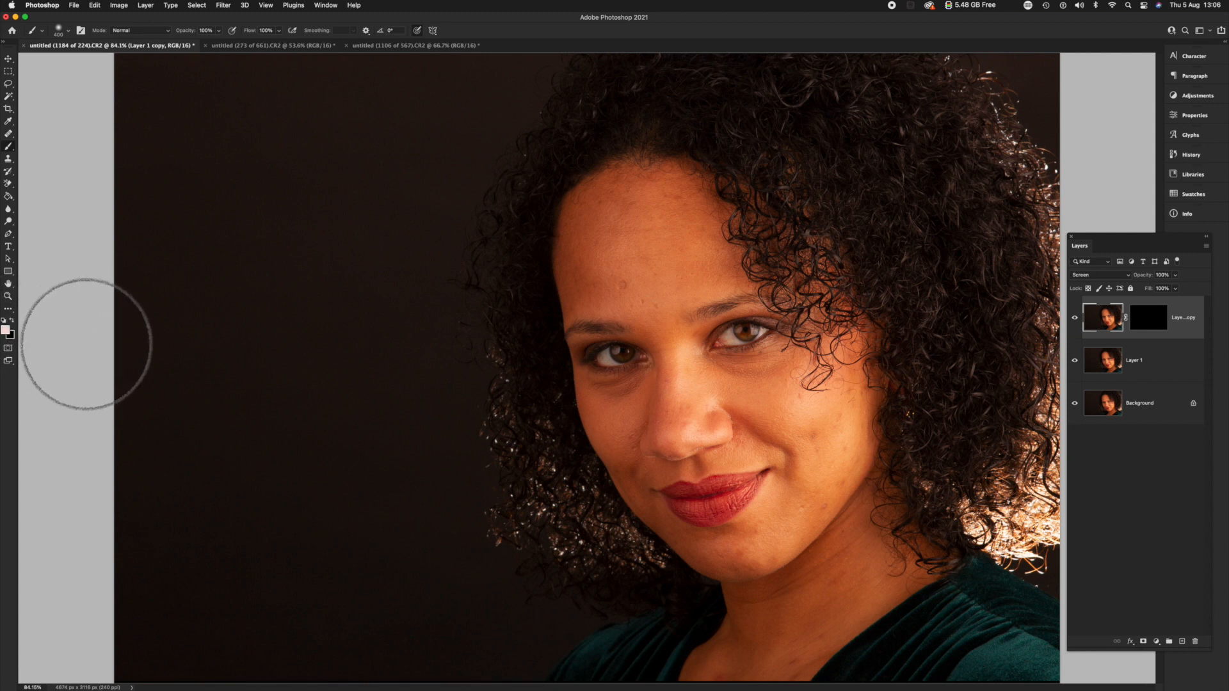
key(x)
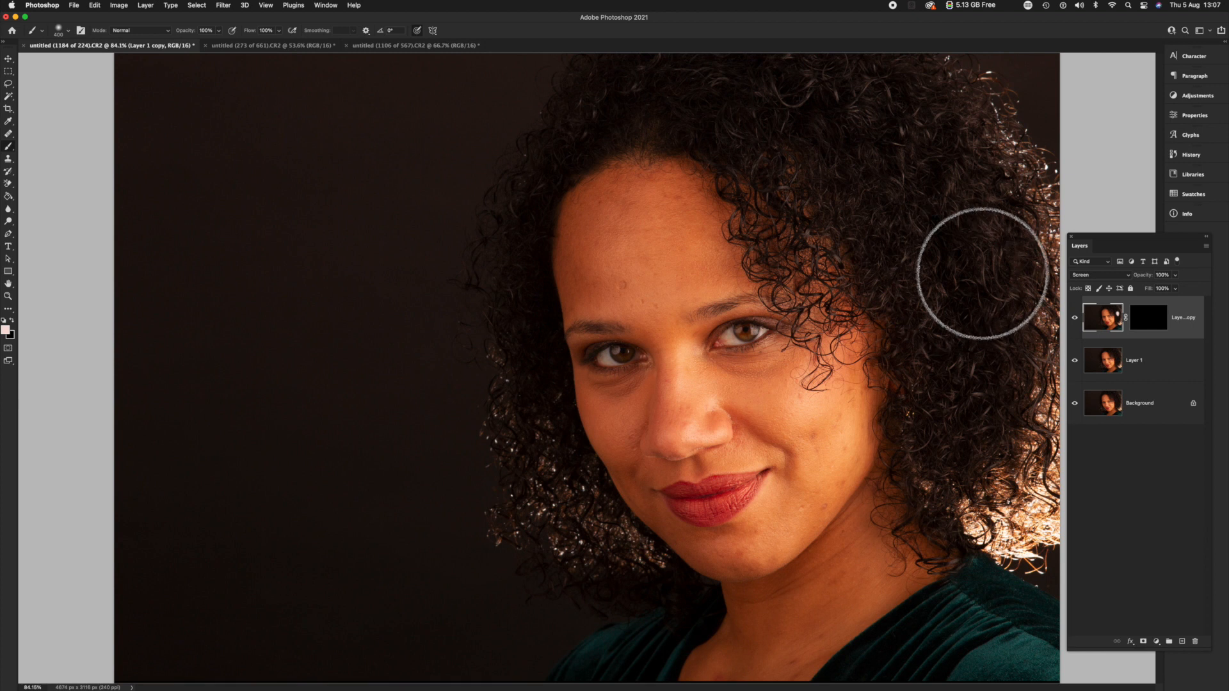
Target the top layer's black mask and make white the foreground colour.
right_click(1162, 328)
click(1157, 317)
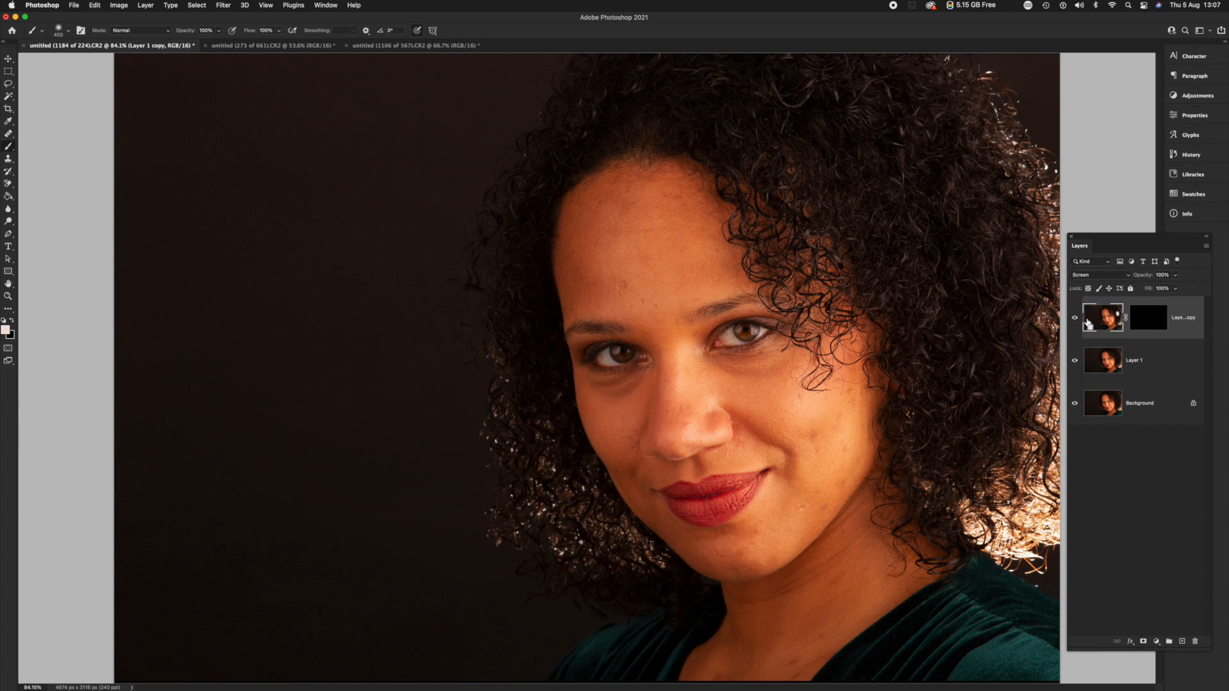
click(1149, 325)
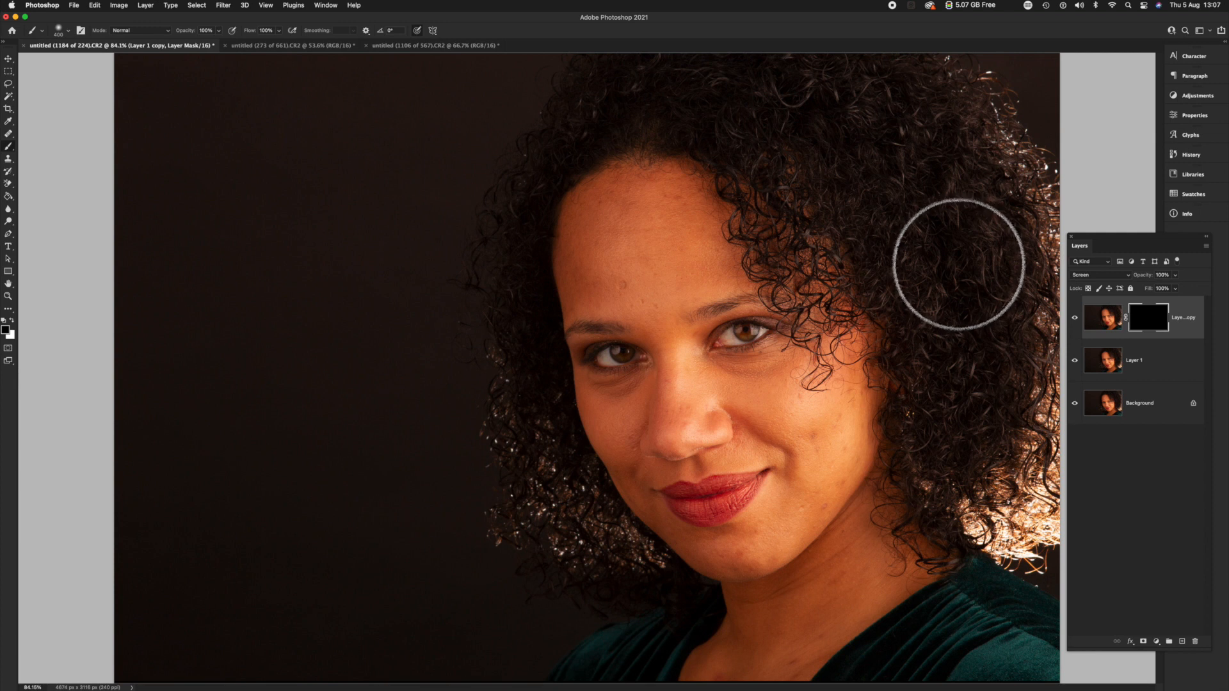
key(x)
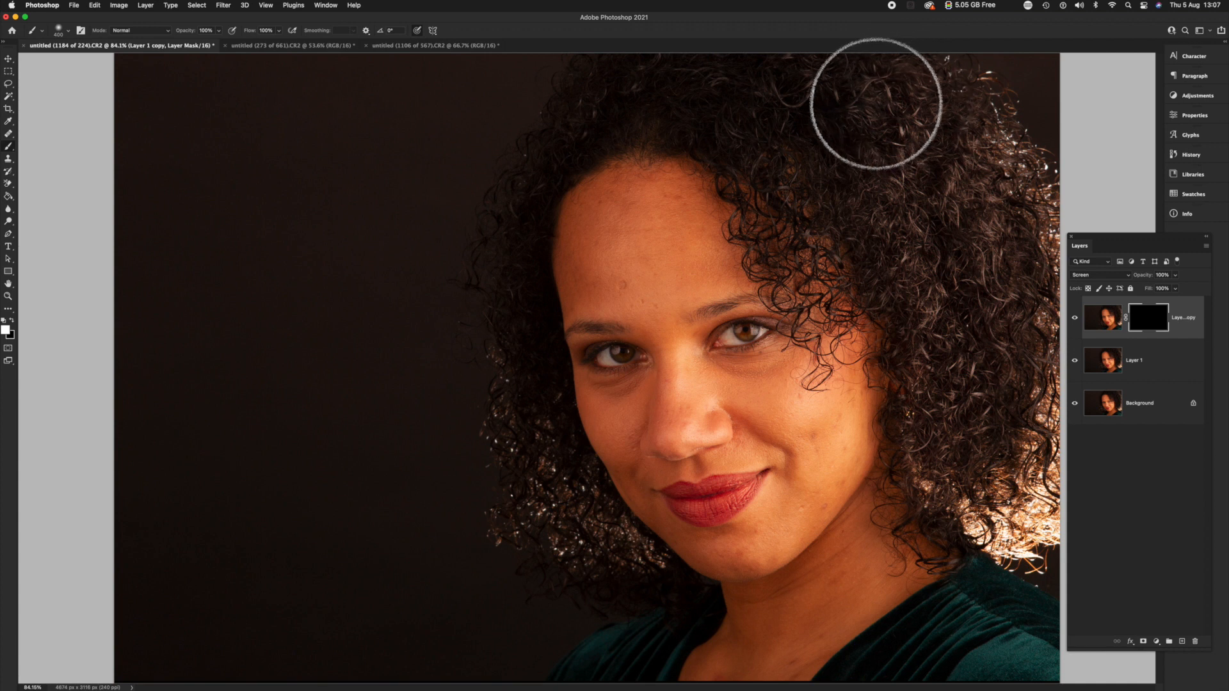
Paint white on the mask over all the curly hair around the face, reducing the brush size to 200.
drag(697, 95, 640, 101)
key([)
key([)
mouse_move(504, 196)
mouse_down()
mouse_move(530, 171)
mouse_move(501, 279)
mouse_move(501, 398)
mouse_move(529, 419)
mouse_move(526, 409)
mouse_move(510, 408)
mouse_move(600, 547)
mouse_move(628, 557)
mouse_move(518, 522)
mouse_move(530, 401)
mouse_move(515, 225)
mouse_move(540, 168)
mouse_move(495, 319)
mouse_move(518, 275)
mouse_move(521, 210)
mouse_move(588, 128)
mouse_move(634, 120)
mouse_move(737, 167)
mouse_move(753, 156)
mouse_move(740, 117)
mouse_move(779, 93)
mouse_move(941, 91)
mouse_move(1009, 236)
mouse_up()
mouse_move(1012, 428)
mouse_down()
mouse_move(993, 364)
mouse_move(873, 167)
mouse_move(790, 110)
mouse_move(767, 128)
mouse_move(699, 115)
mouse_move(740, 129)
mouse_move(903, 306)
mouse_move(899, 458)
mouse_move(913, 526)
mouse_move(941, 556)
mouse_move(950, 551)
mouse_move(897, 569)
mouse_move(899, 506)
mouse_move(905, 535)
mouse_move(842, 590)
mouse_up()
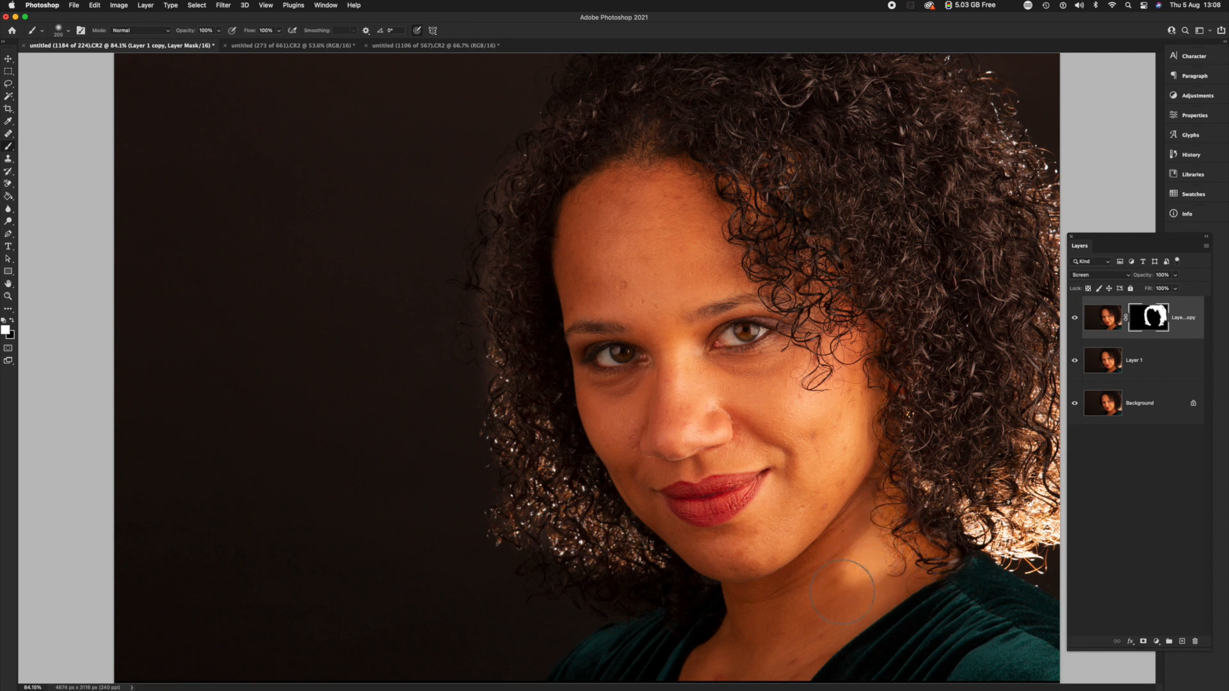
Paint black on the mask over the neck to remove the brightening that spilled beyond the hair.
drag(895, 529, 880, 537)
key(x)
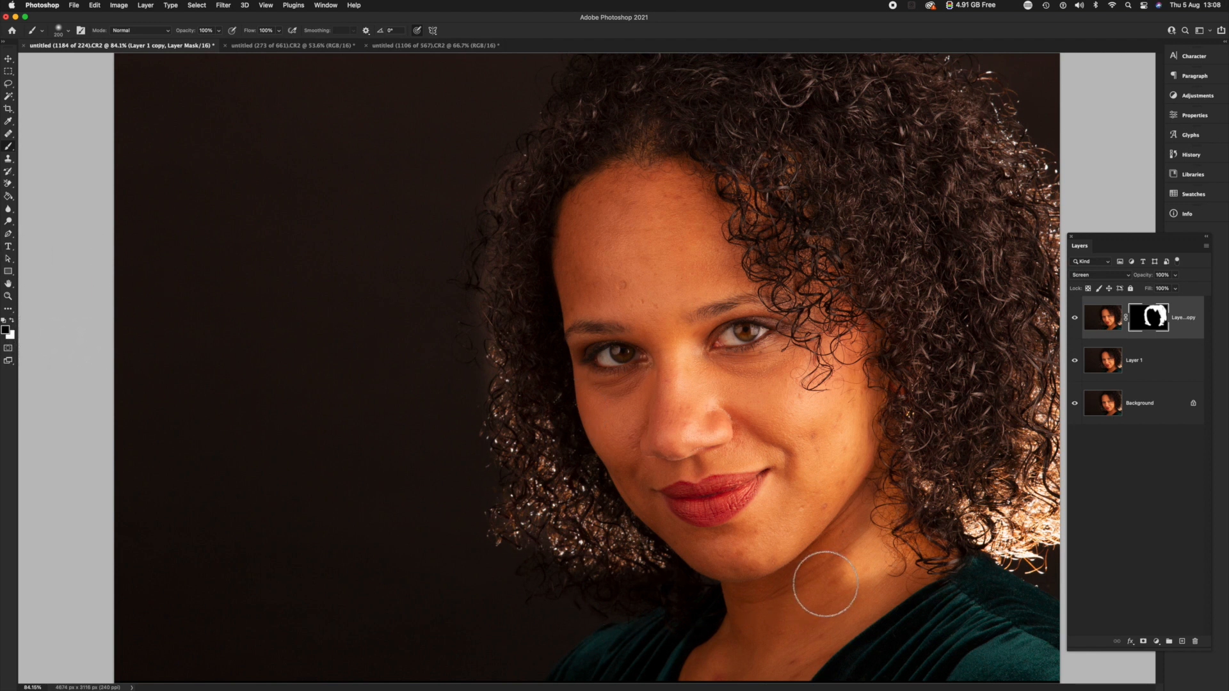
click(851, 566)
mouse_move(852, 568)
mouse_down()
mouse_move(883, 569)
mouse_move(896, 543)
mouse_move(886, 502)
mouse_move(917, 554)
mouse_move(890, 488)
mouse_move(929, 559)
mouse_move(857, 586)
mouse_move(864, 547)
mouse_up()
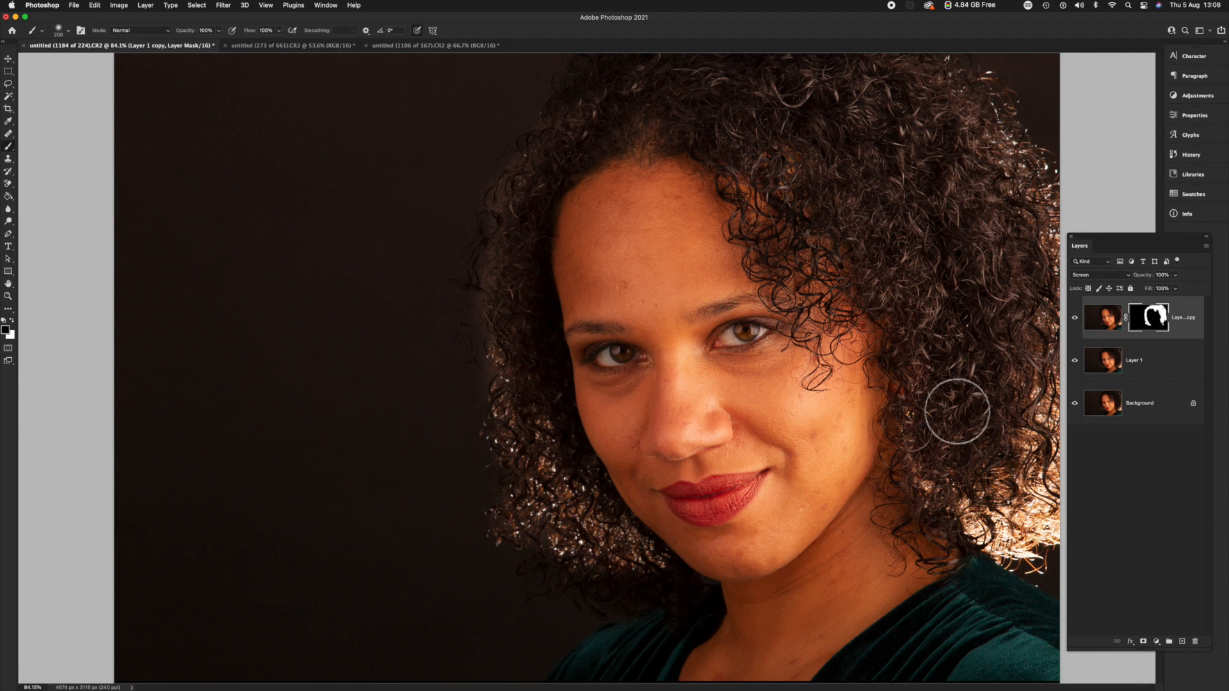
Paint a white patch on the mask over the dark background and cover it again with black.
key(x)
mouse_move(333, 305)
mouse_down()
mouse_move(349, 381)
mouse_move(266, 338)
mouse_move(392, 359)
mouse_move(285, 211)
mouse_move(389, 365)
mouse_move(304, 319)
mouse_move(391, 351)
mouse_up()
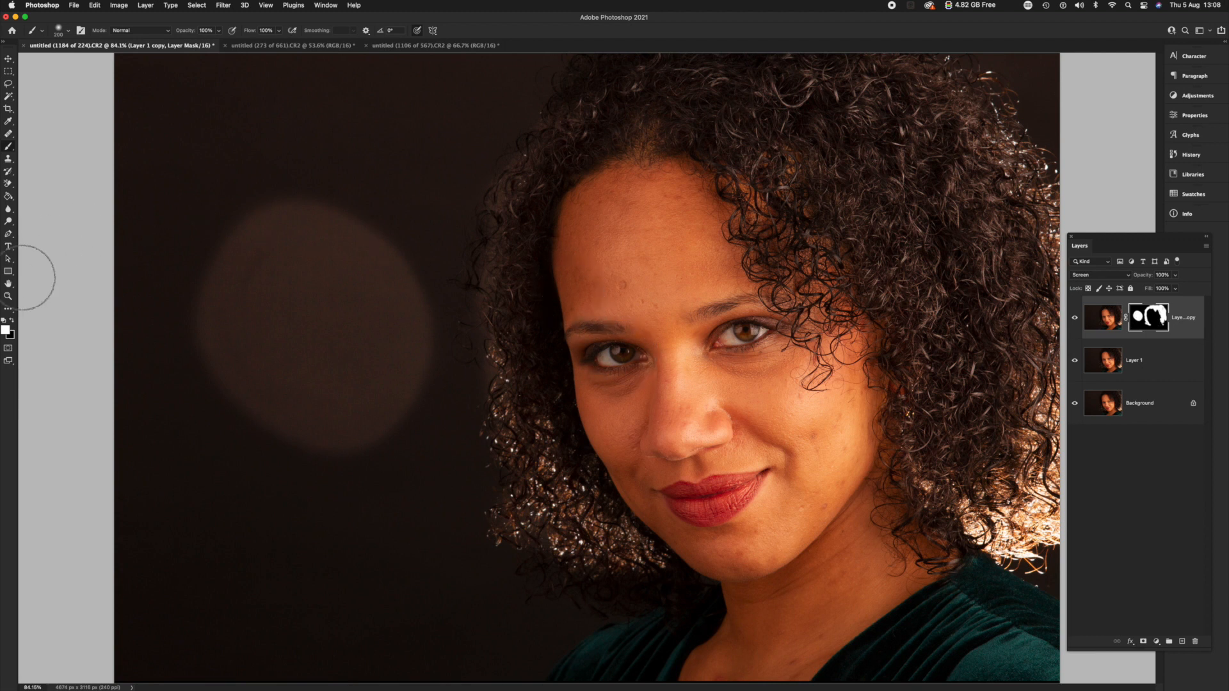
key(x)
mouse_move(307, 329)
mouse_down()
mouse_move(294, 345)
mouse_move(322, 385)
mouse_move(280, 222)
mouse_move(401, 382)
mouse_move(399, 270)
mouse_up()
mouse_move(389, 467)
mouse_down()
mouse_move(250, 235)
mouse_move(338, 242)
mouse_move(420, 318)
mouse_move(420, 344)
mouse_move(318, 383)
mouse_move(352, 339)
mouse_move(308, 289)
mouse_up()
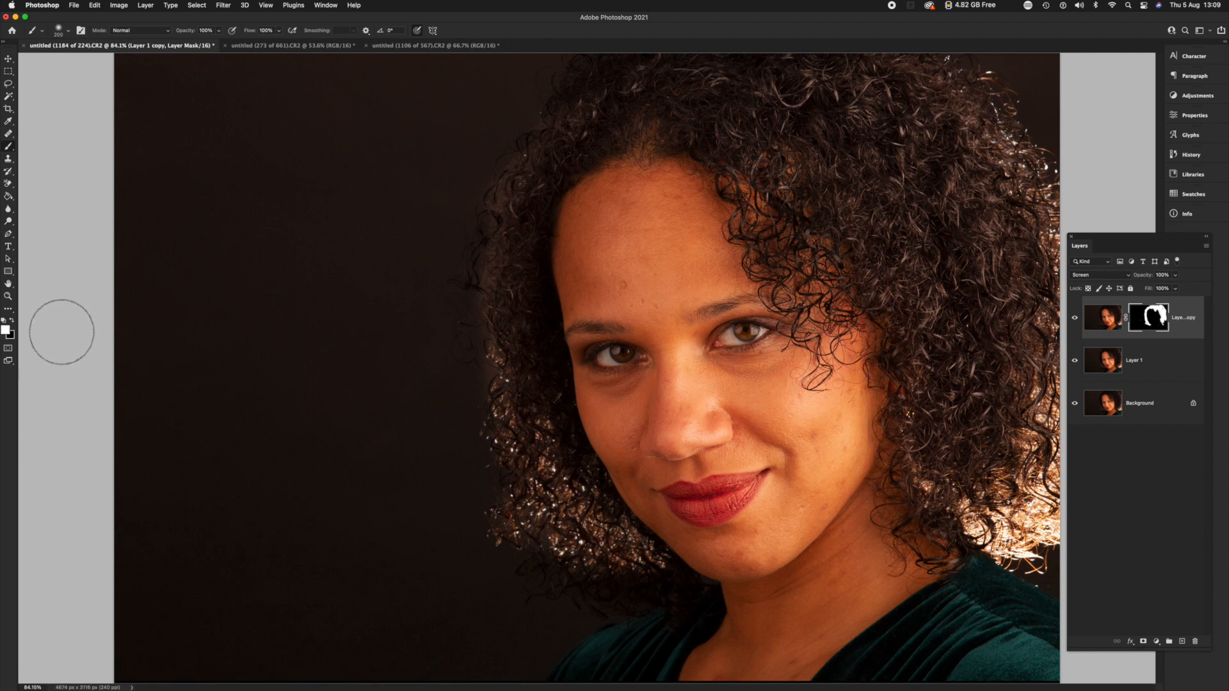
Brush white on the mask over the cheek, nose and eye, and paint those areas out again with black.
key(x)
mouse_move(837, 440)
mouse_down()
mouse_move(804, 427)
mouse_move(752, 369)
mouse_move(691, 331)
mouse_move(662, 259)
mouse_move(612, 234)
mouse_move(620, 225)
mouse_move(655, 287)
mouse_move(673, 252)
mouse_move(659, 251)
mouse_move(661, 278)
mouse_move(684, 350)
mouse_up()
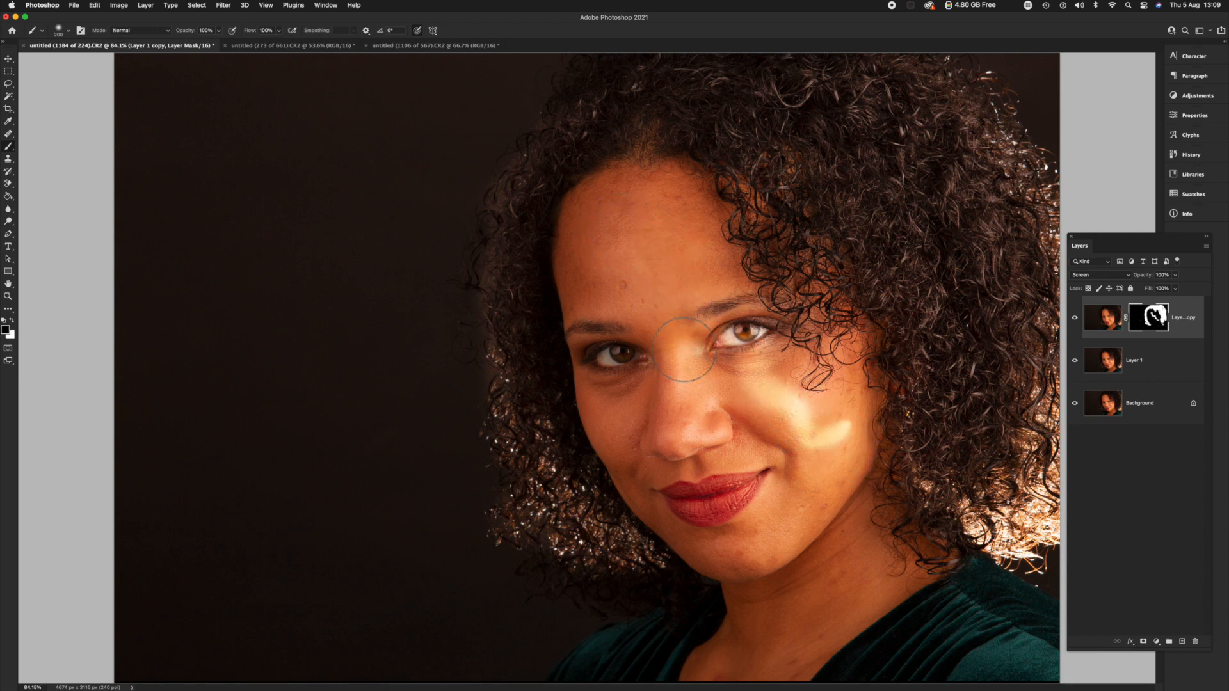
mouse_move(687, 404)
mouse_down()
mouse_move(752, 387)
mouse_move(835, 429)
mouse_move(809, 411)
mouse_up()
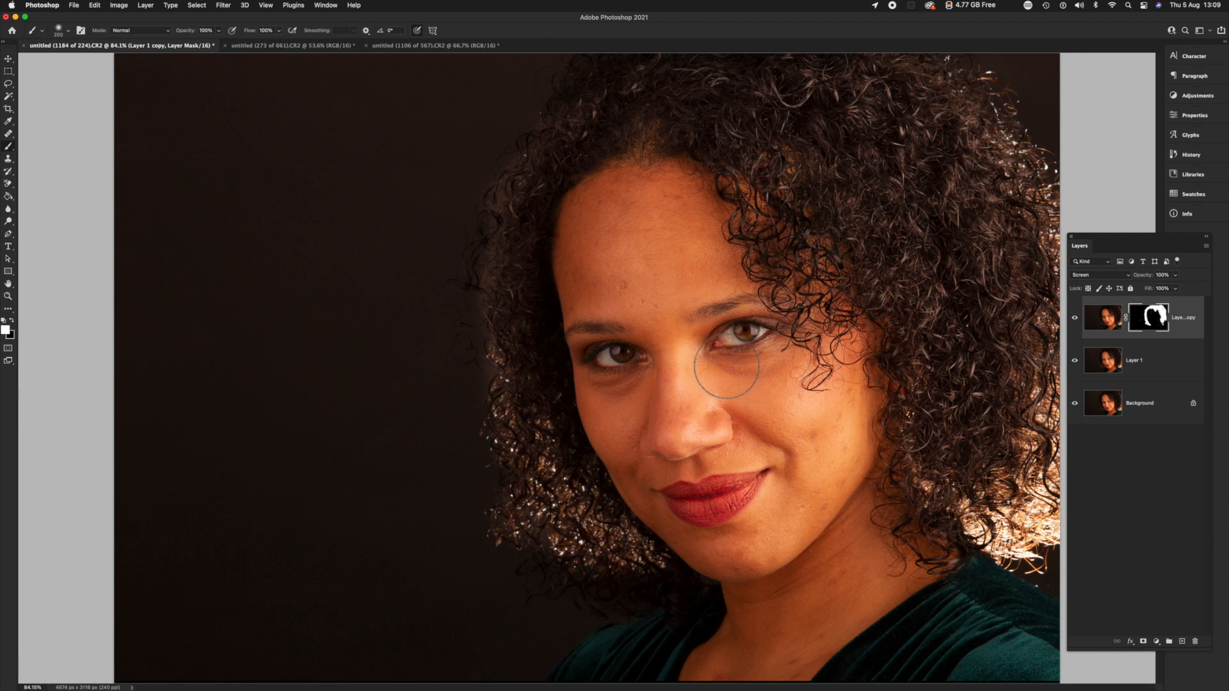
mouse_move(737, 350)
mouse_down()
mouse_move(720, 325)
mouse_move(754, 321)
mouse_move(709, 341)
mouse_move(781, 340)
mouse_move(715, 349)
mouse_up()
key(x)
drag(712, 365, 778, 343)
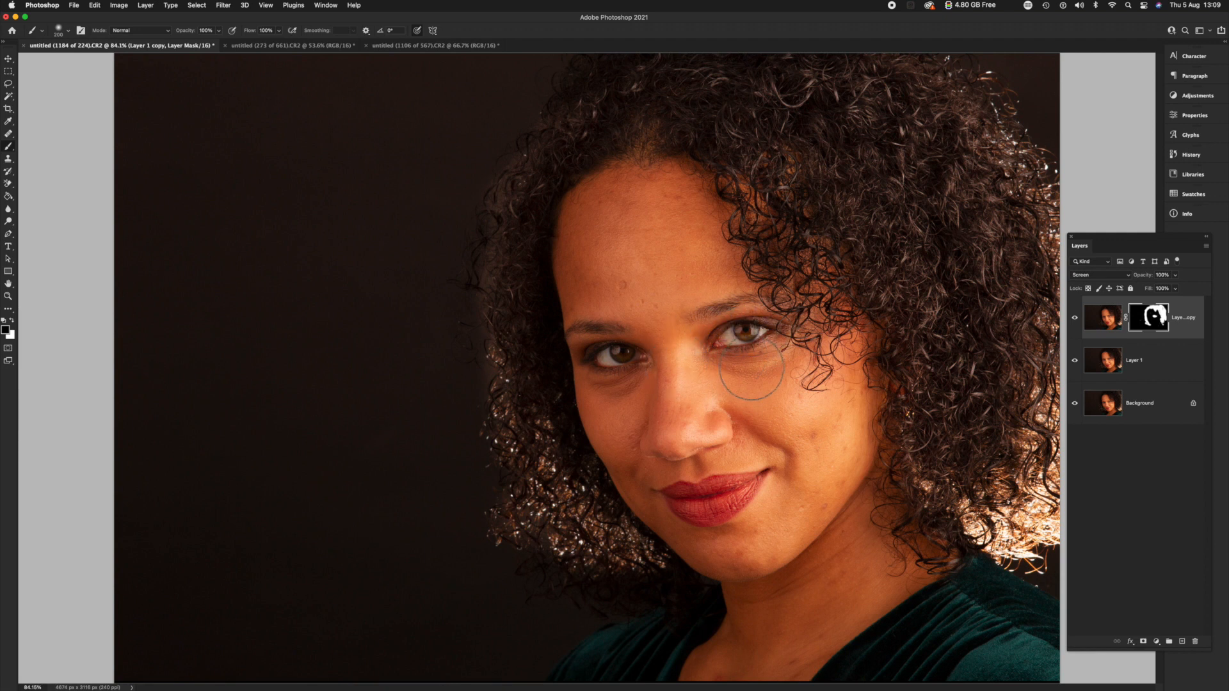
Paint white on the mask over the face from forehead to cheek with a size 500 brush at 18% opacity.
key(x)
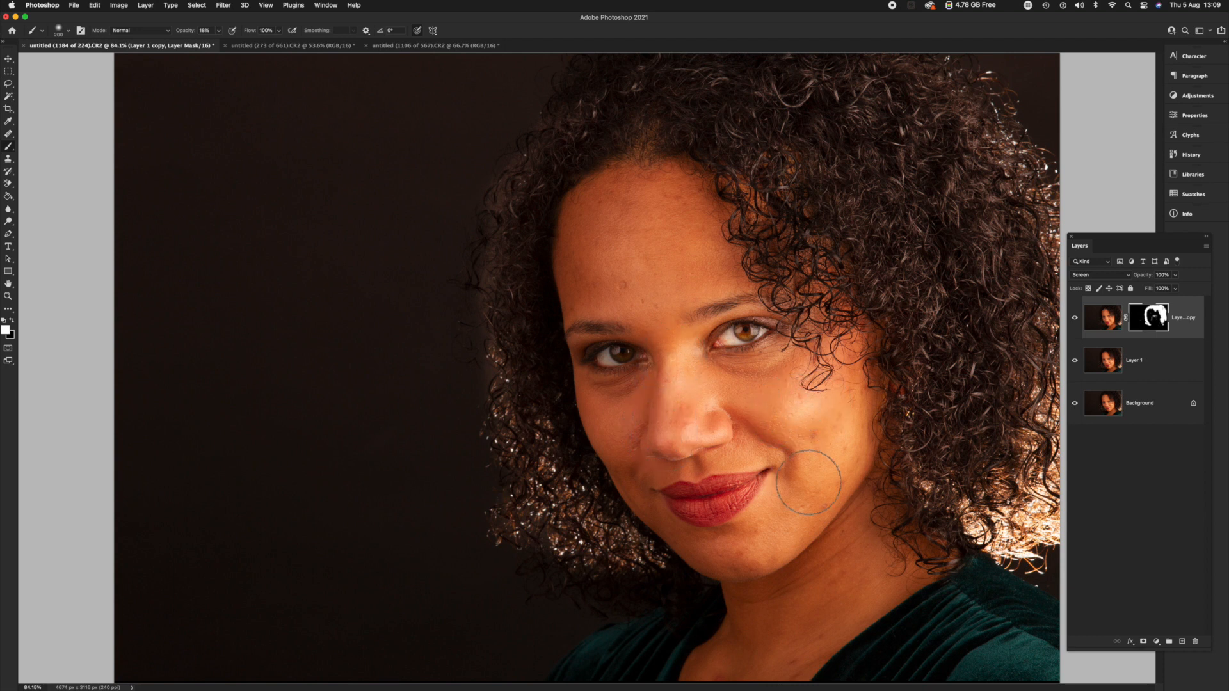
key(bracketright)
key(bracketright)
key(bracketright)
key(bracketright)
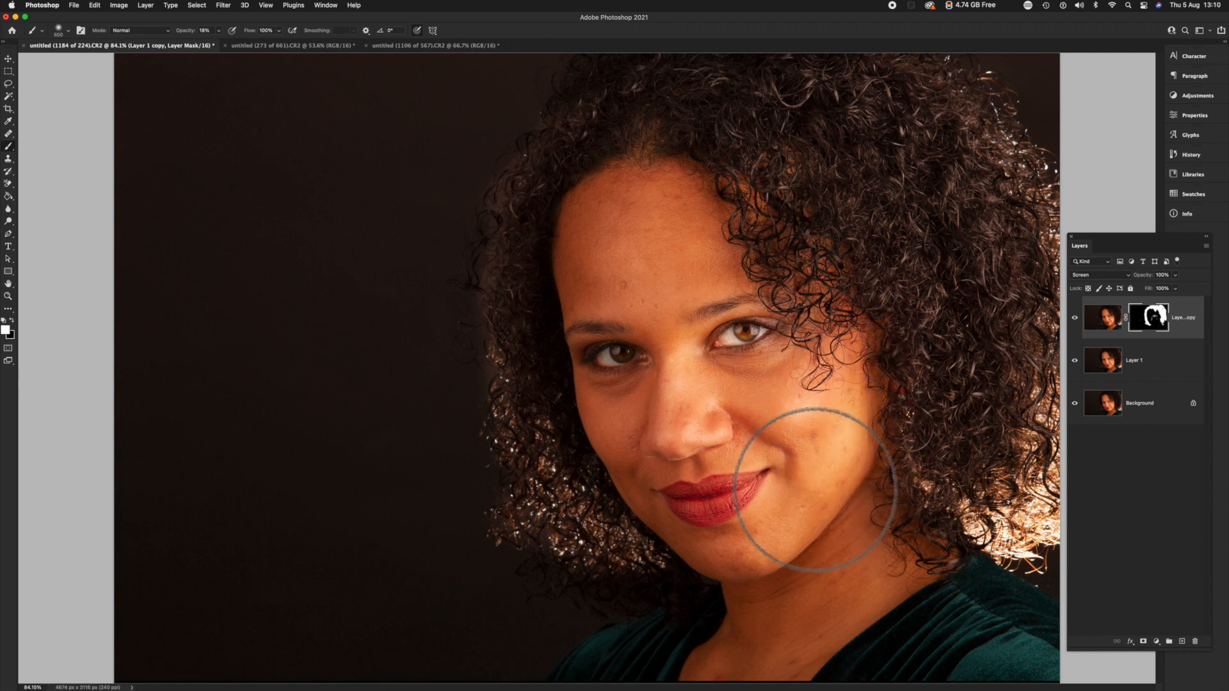
mouse_move(708, 274)
mouse_down()
mouse_move(702, 198)
mouse_move(703, 275)
mouse_move(677, 181)
mouse_move(685, 269)
mouse_move(670, 216)
mouse_move(683, 256)
mouse_move(698, 213)
mouse_move(833, 335)
mouse_move(805, 266)
mouse_move(761, 229)
mouse_move(686, 365)
mouse_move(697, 400)
mouse_move(681, 436)
mouse_move(683, 394)
mouse_move(739, 332)
mouse_move(764, 333)
mouse_move(701, 347)
mouse_move(676, 316)
mouse_move(648, 206)
mouse_move(653, 263)
mouse_move(638, 202)
mouse_move(676, 278)
mouse_move(737, 339)
mouse_move(779, 300)
mouse_move(814, 333)
mouse_move(828, 326)
mouse_move(851, 391)
mouse_move(857, 382)
mouse_move(831, 442)
mouse_move(772, 475)
mouse_move(734, 534)
mouse_move(761, 512)
mouse_move(764, 484)
mouse_move(742, 513)
mouse_move(845, 464)
mouse_up()
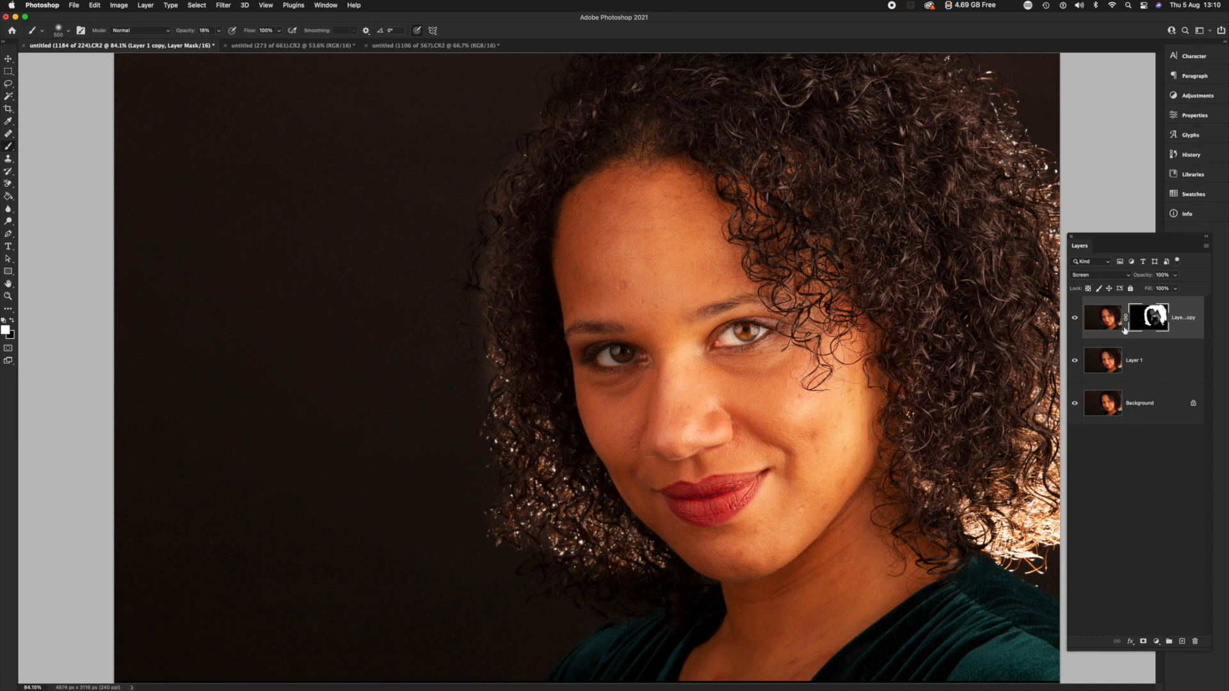
Stamp all visible layers into a new top layer, hide the working layers beneath, and compare the result with the Background.
click(1099, 323)
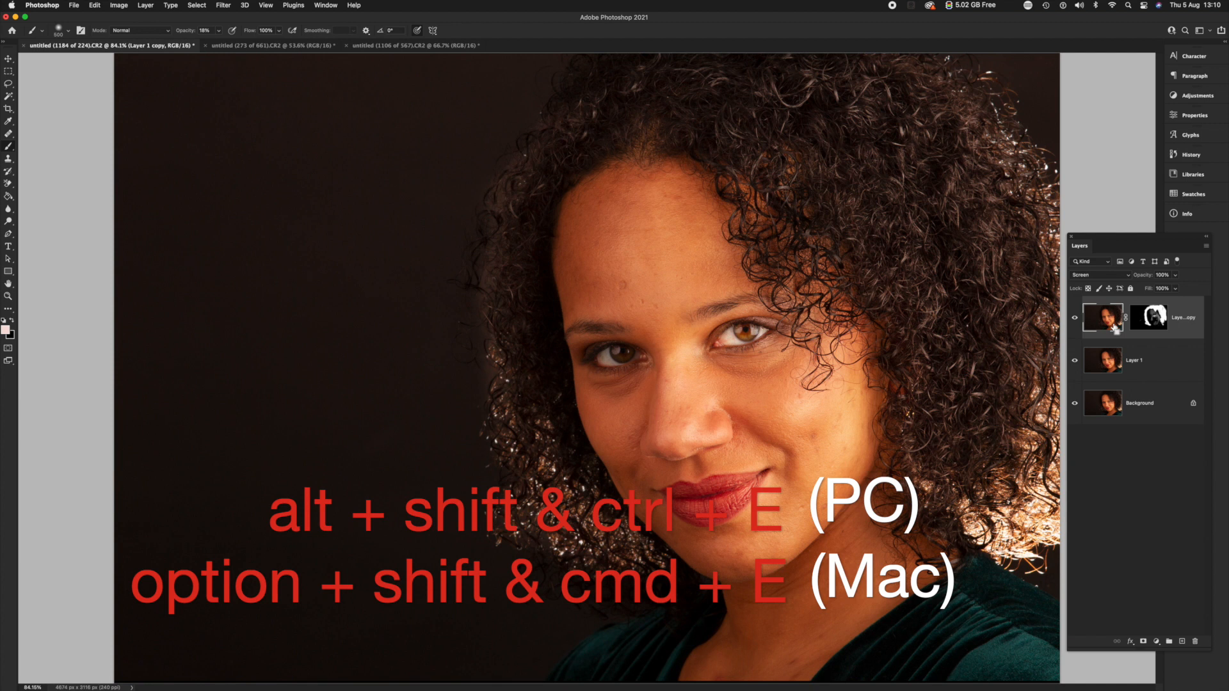
key(alt+shift+super+e)
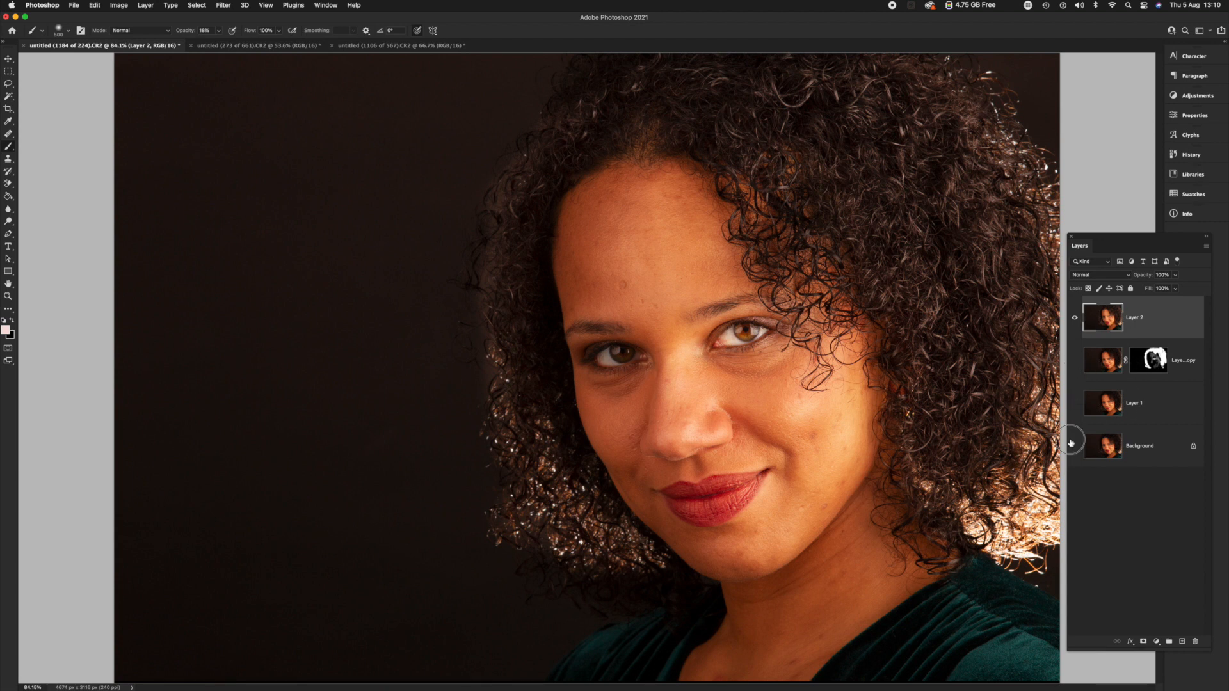
click(1076, 320)
click(1075, 322)
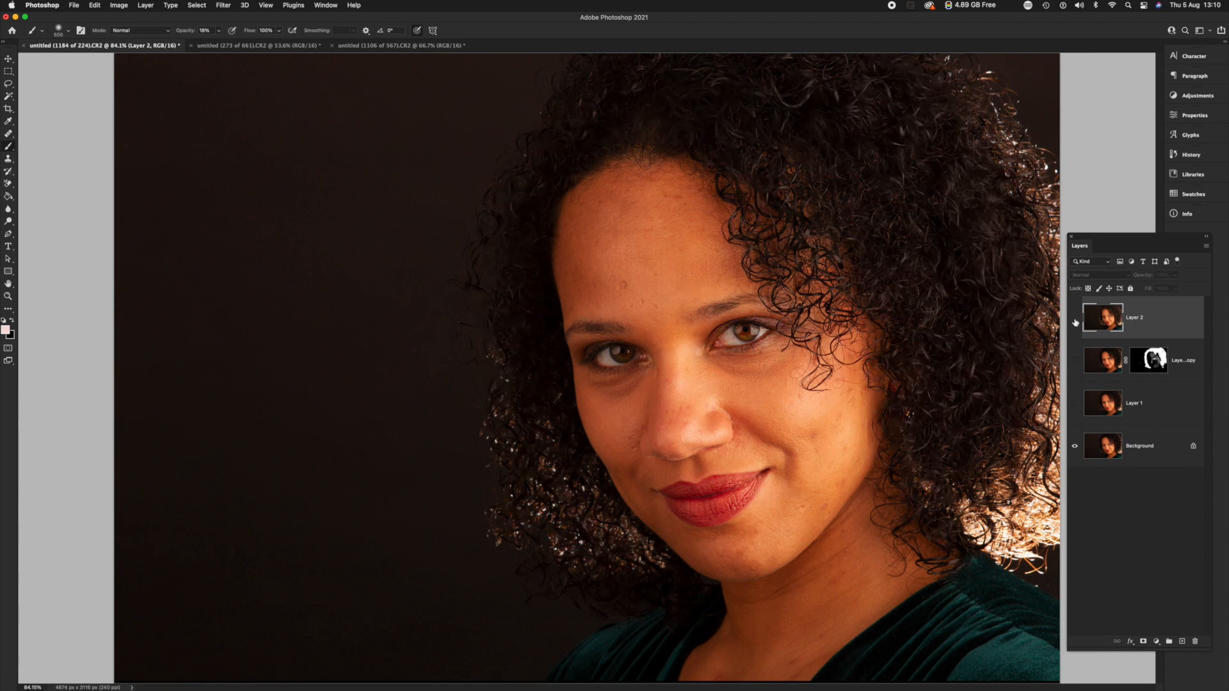
click(1075, 320)
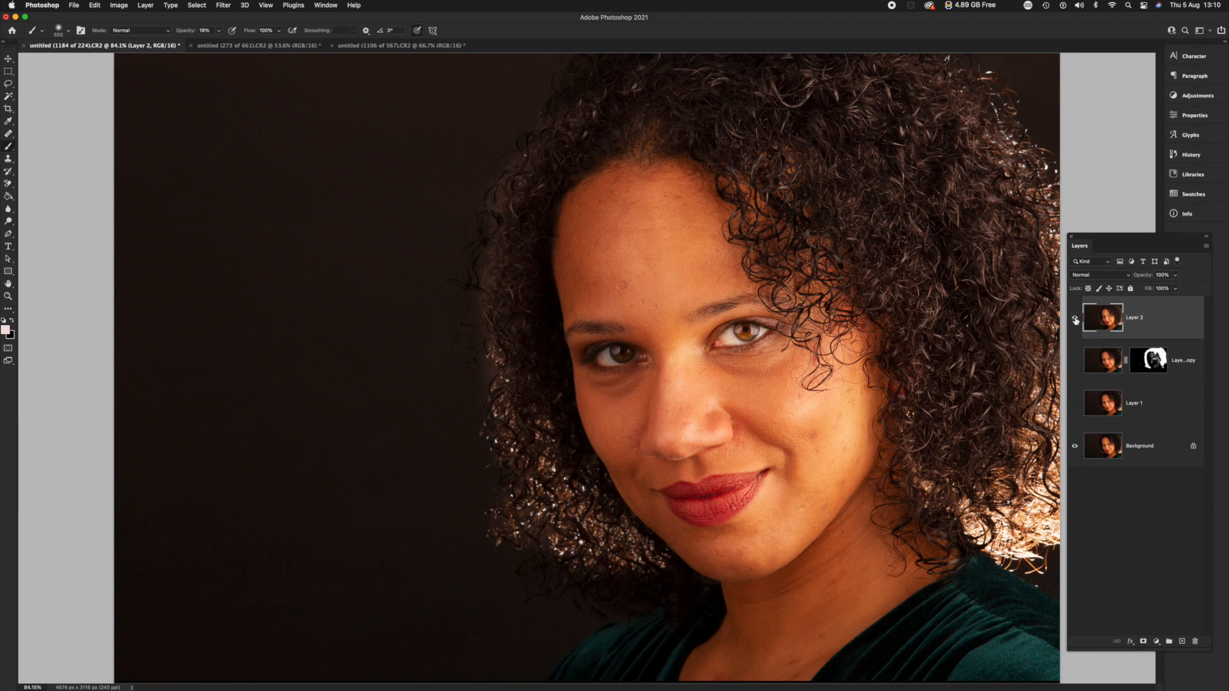
click(1075, 320)
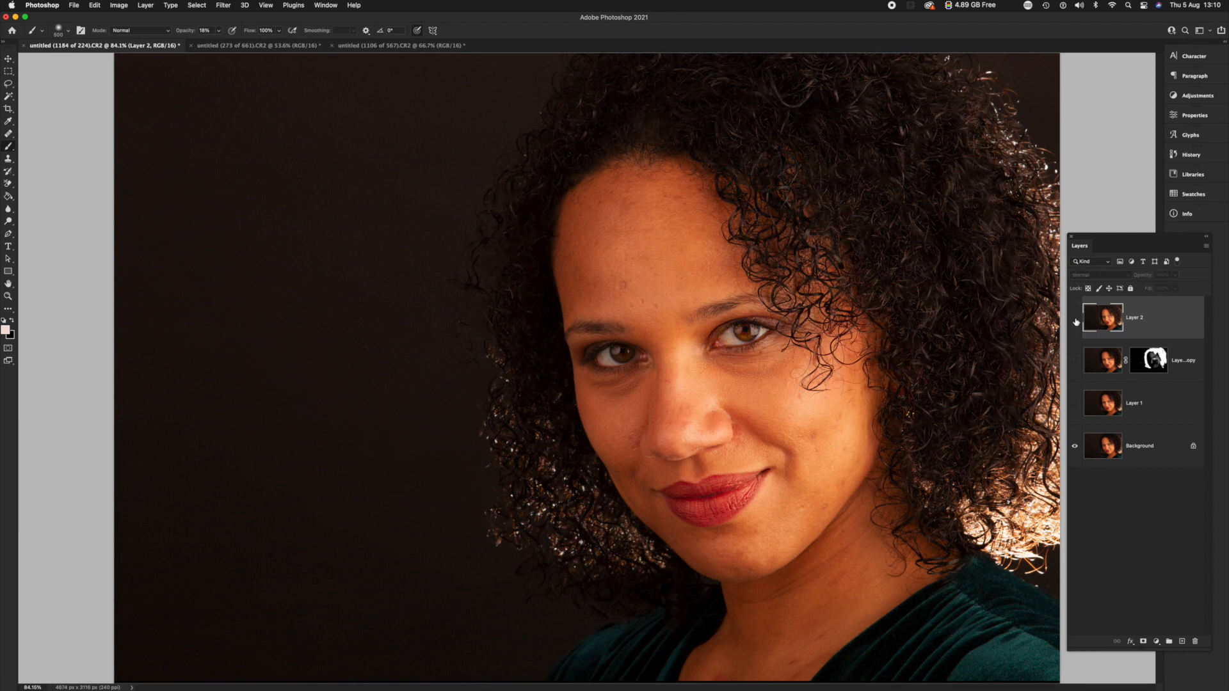
click(1076, 320)
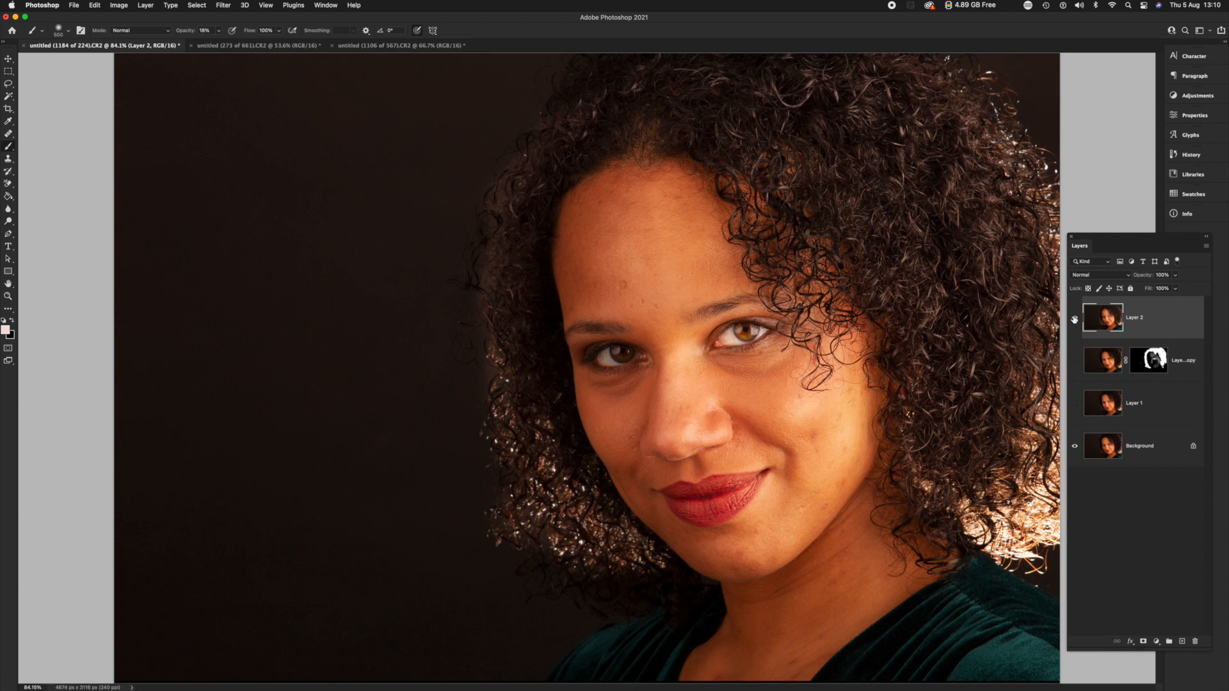
Switch to the concert photo of the guitarist and duplicate its Background layer twice.
click(267, 48)
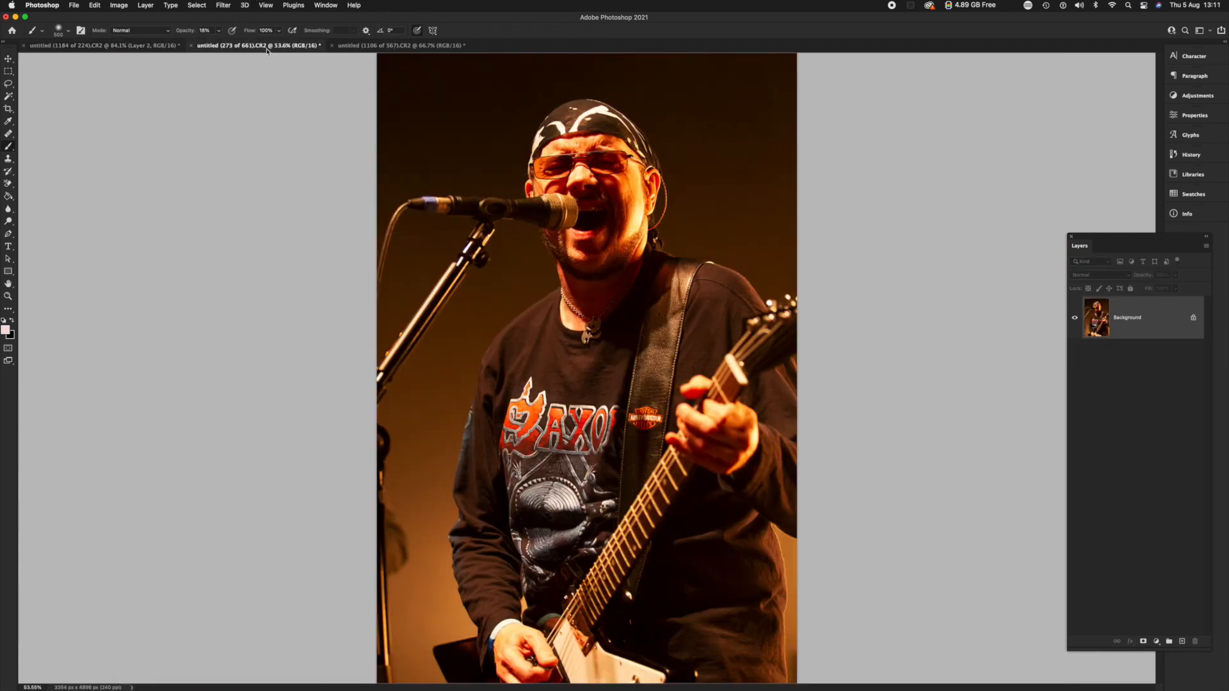
click(354, 46)
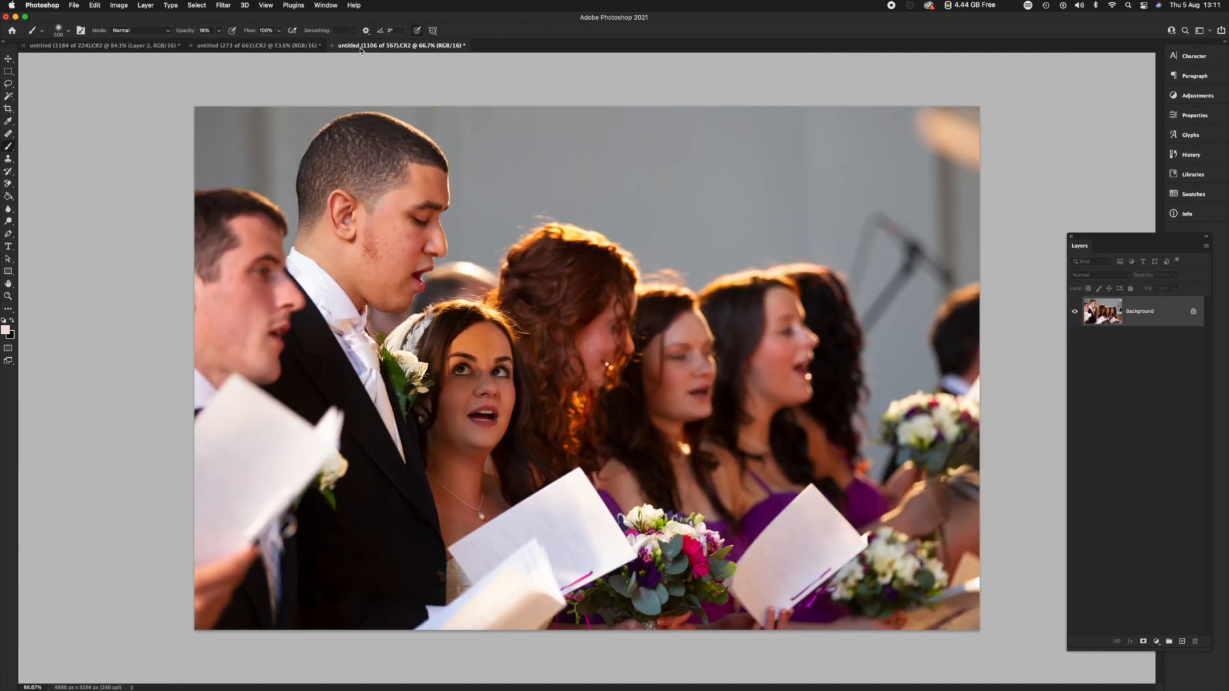
click(280, 46)
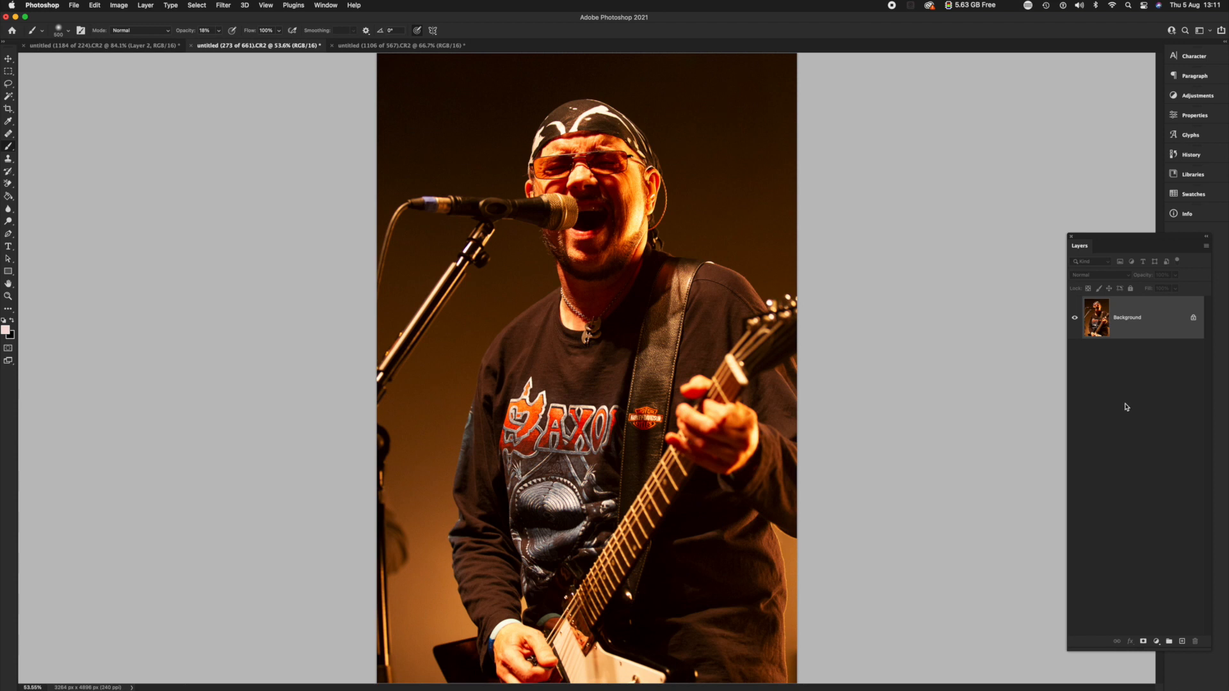
key(super+j)
key(super+j)
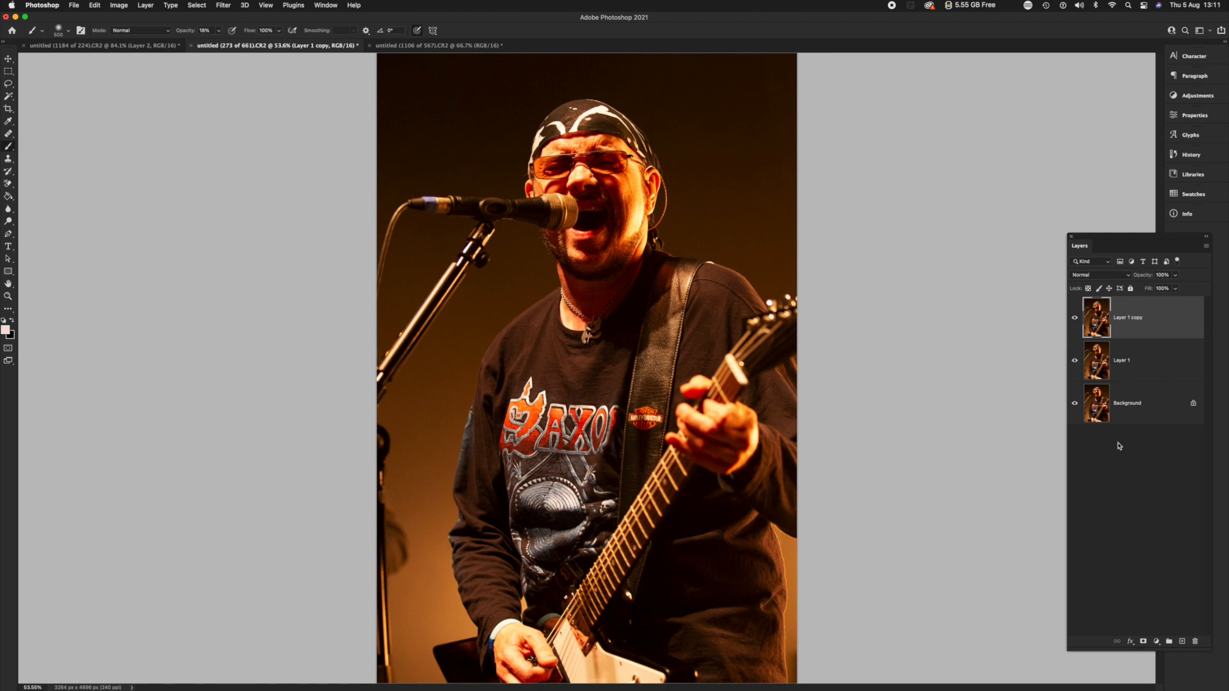
Set the Layer 1 copy layer to Screen blending and add a black layer mask to it.
click(1130, 318)
double_click(1130, 318)
click(1142, 348)
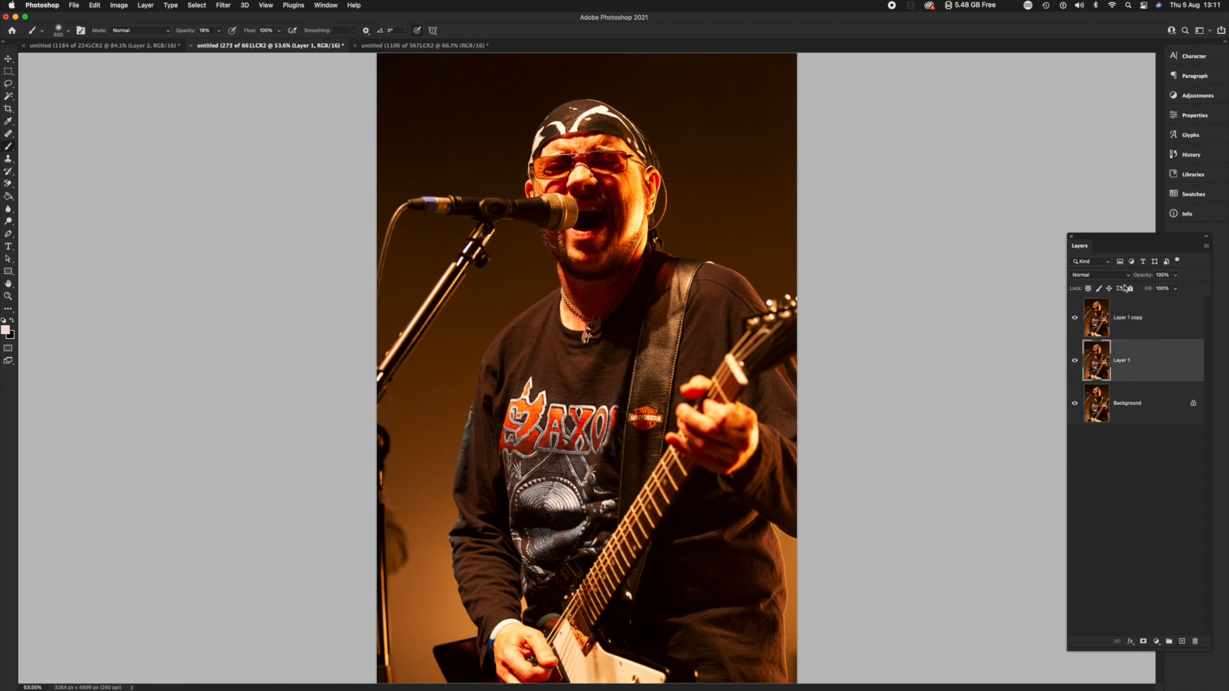
click(1146, 316)
click(1126, 277)
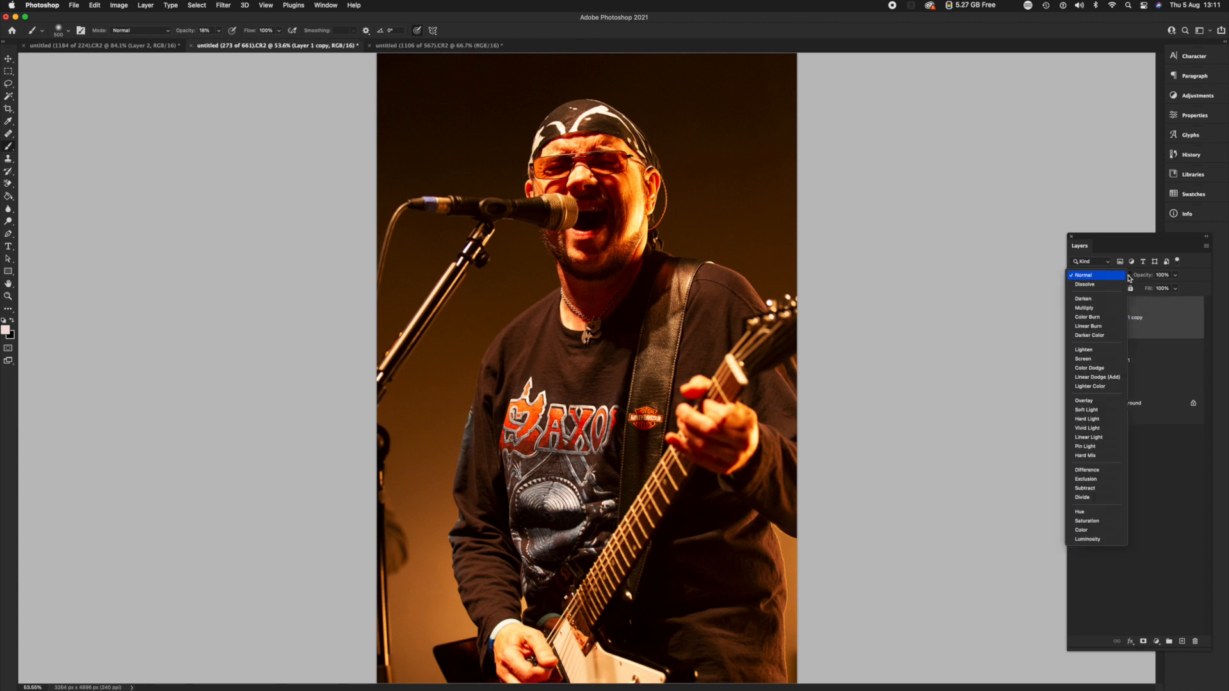
click(1090, 360)
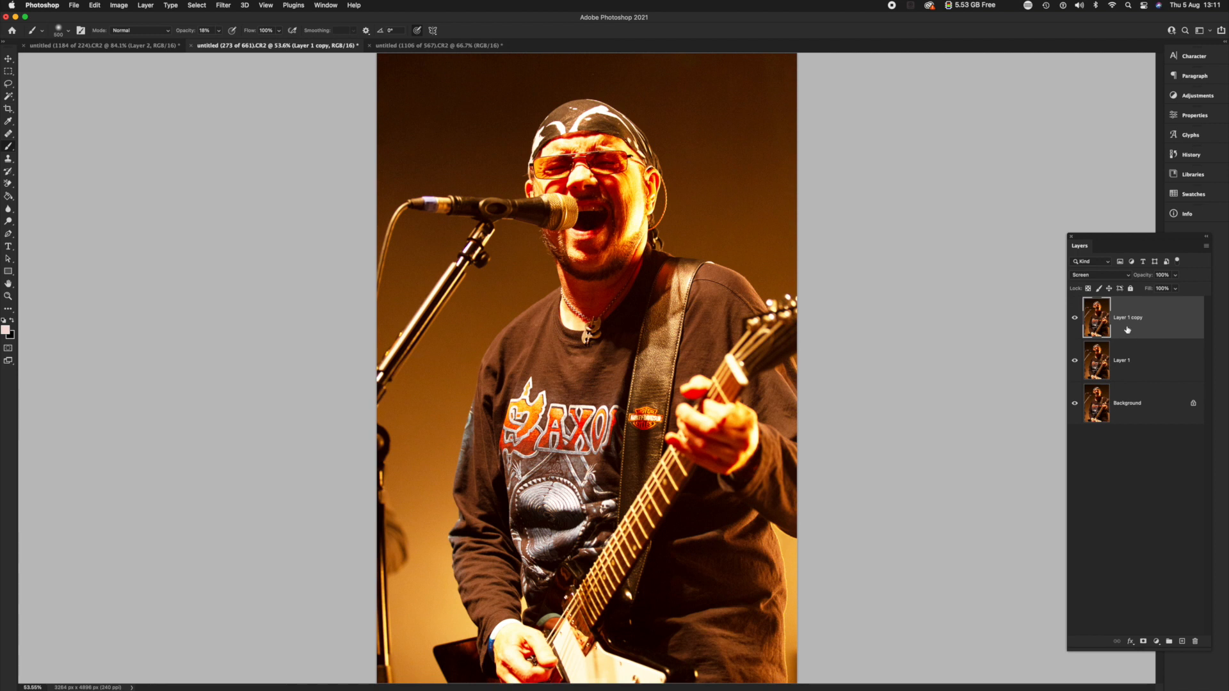
alt+click(1144, 642)
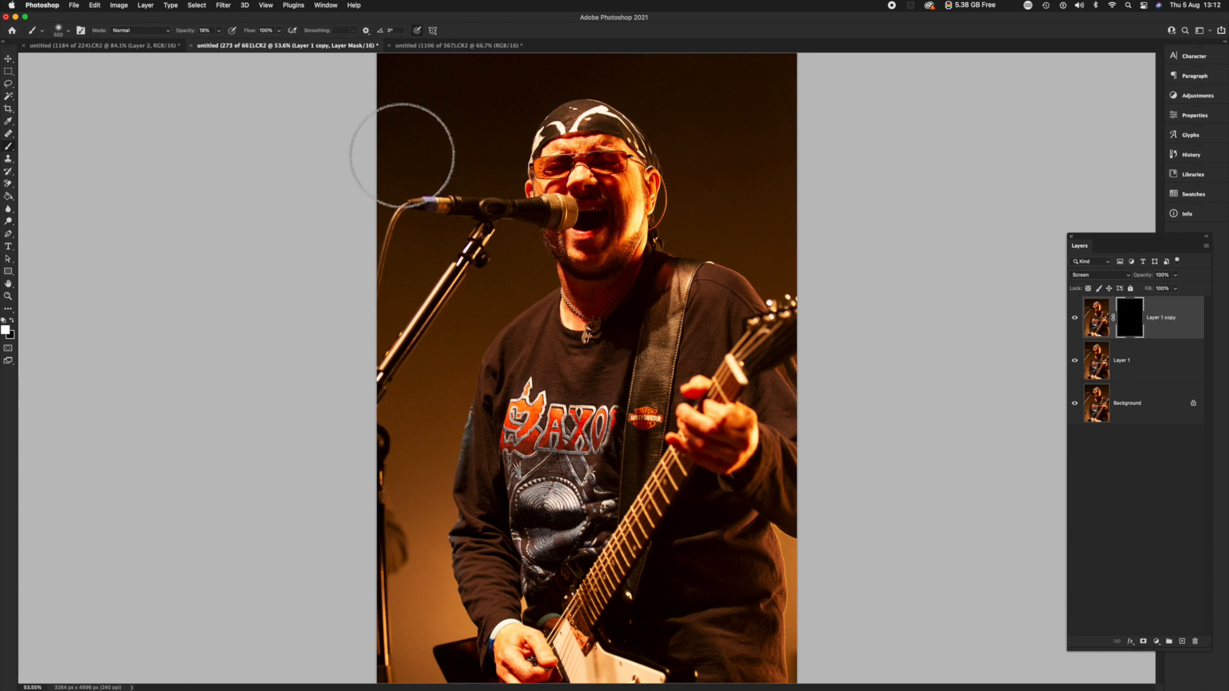
Paint white on the mask over the singer's face with a small brush at 100% opacity.
key(bracketleft)
key(bracketleft)
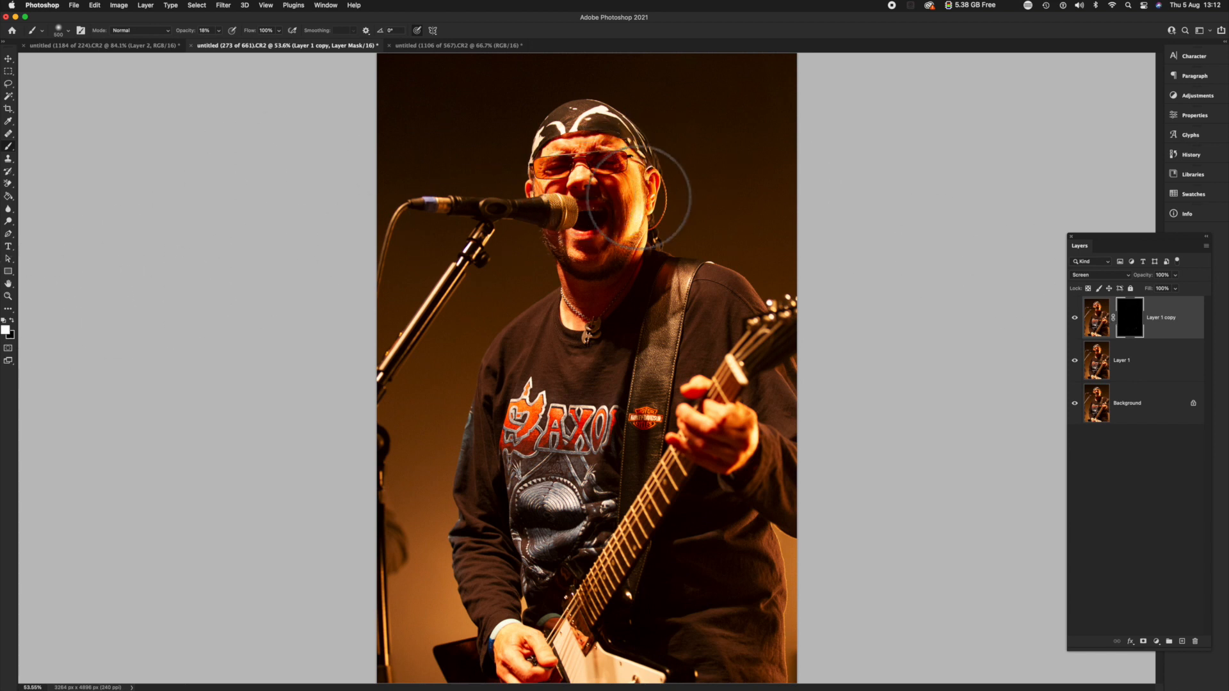
key(bracketleft)
key(bracketleft)
key(bracketleft)
key(bracketleft)
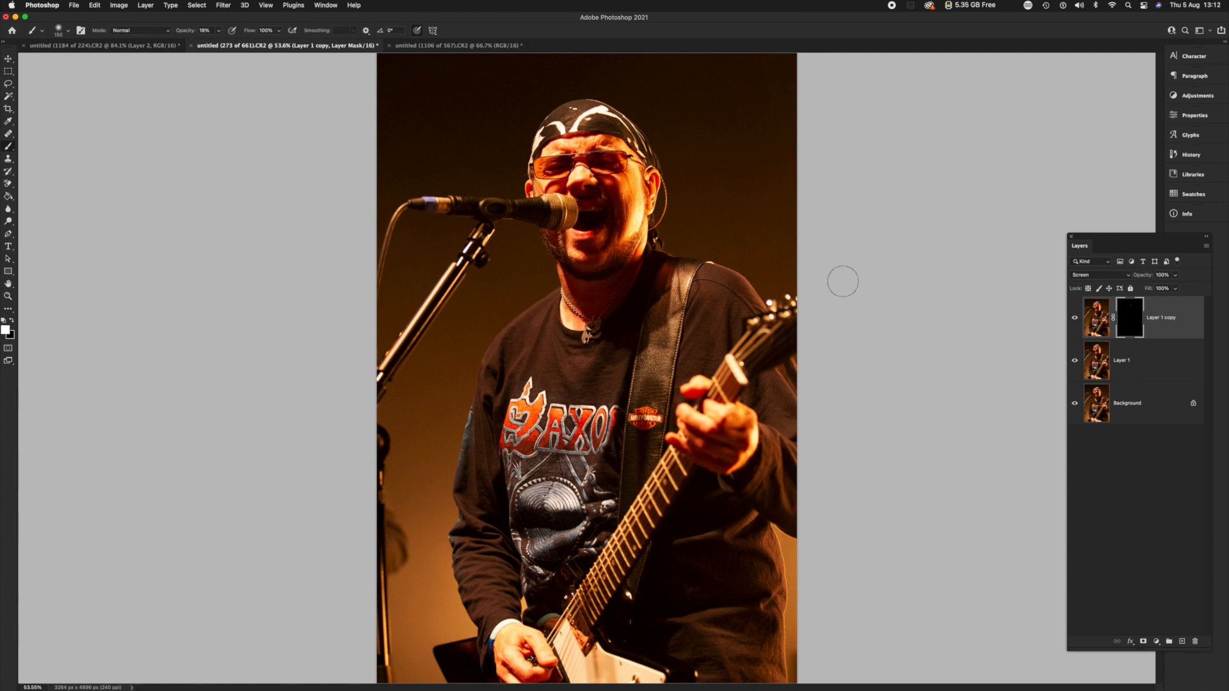
click(218, 33)
drag(221, 42, 262, 48)
key(bracketright)
key(bracketright)
key(bracketright)
mouse_move(615, 221)
mouse_down()
mouse_move(578, 186)
mouse_move(591, 159)
mouse_move(581, 194)
mouse_move(607, 186)
mouse_move(608, 243)
mouse_move(619, 245)
mouse_move(597, 266)
mouse_move(606, 298)
mouse_move(607, 273)
mouse_move(583, 264)
mouse_move(569, 278)
mouse_move(553, 243)
mouse_move(610, 261)
mouse_move(589, 265)
mouse_move(603, 248)
mouse_move(603, 201)
mouse_move(591, 207)
mouse_move(598, 216)
mouse_move(612, 210)
mouse_up()
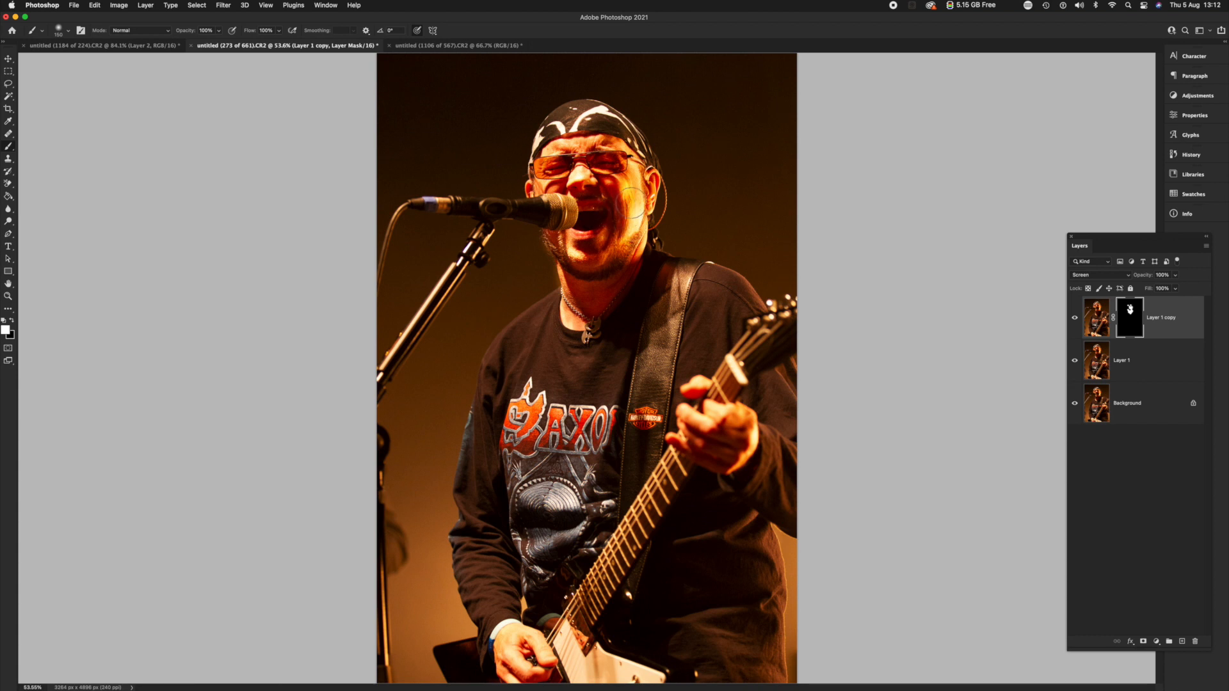
Tone down the brightening on the singer's cheek by painting black on the mask at 39% opacity.
key(x)
click(218, 30)
drag(222, 42, 190, 42)
click(634, 186)
key(bracketright)
key(bracketright)
key(bracketright)
Stamp all visible layers into a new top layer and name it comp.
key(alt+shift+super+e)
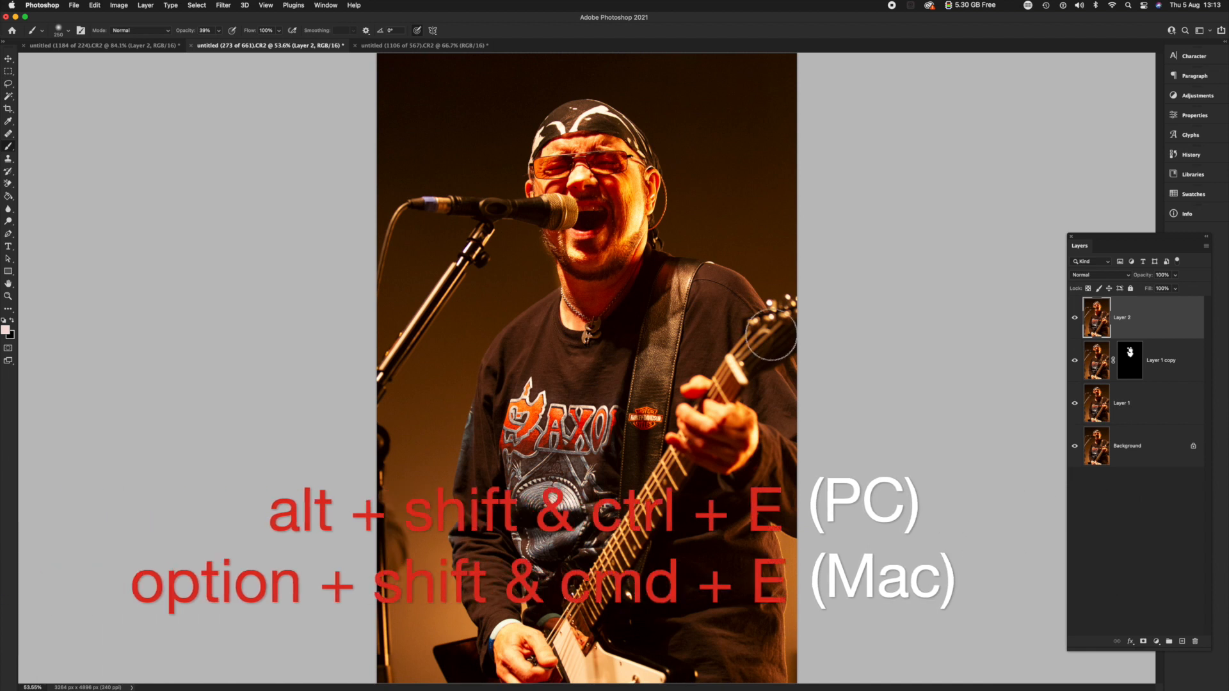
double_click(1123, 317)
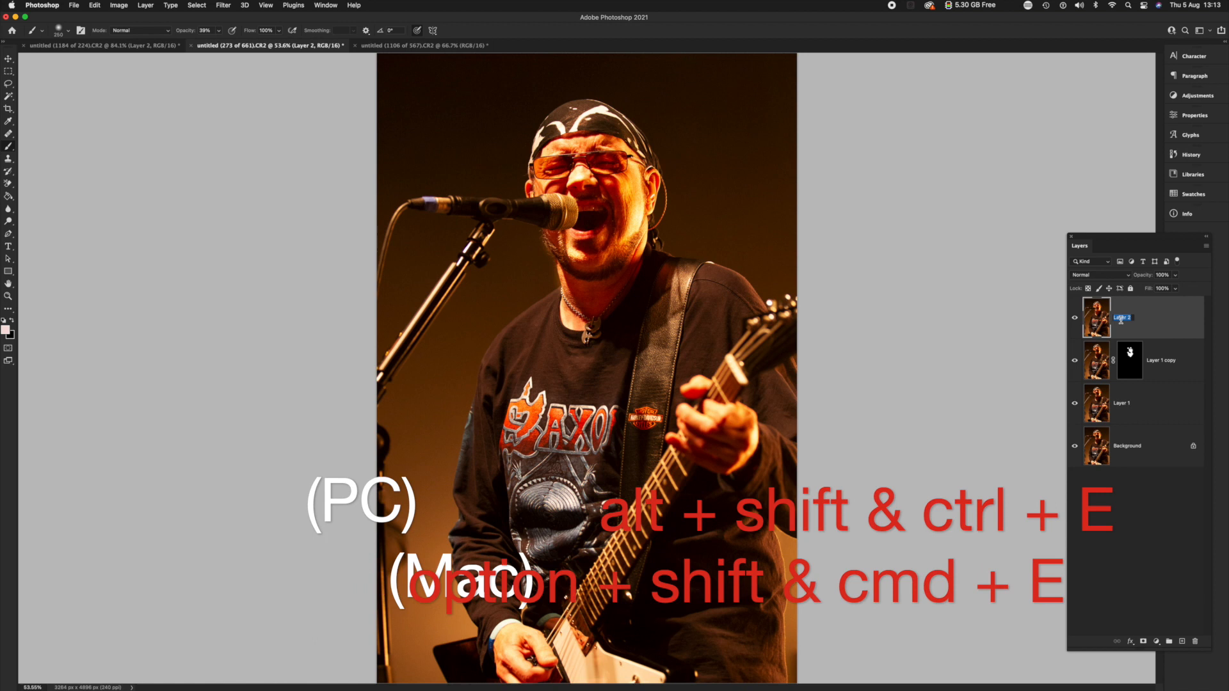
text(c)
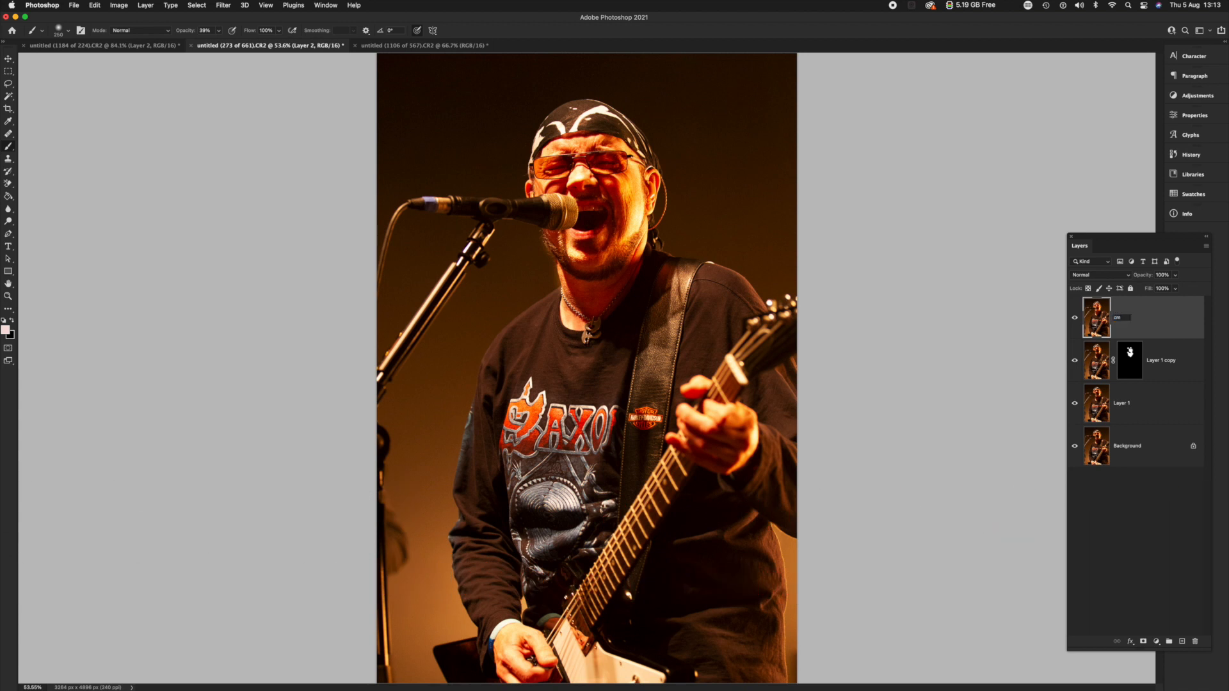
text(omp)
key(Return)
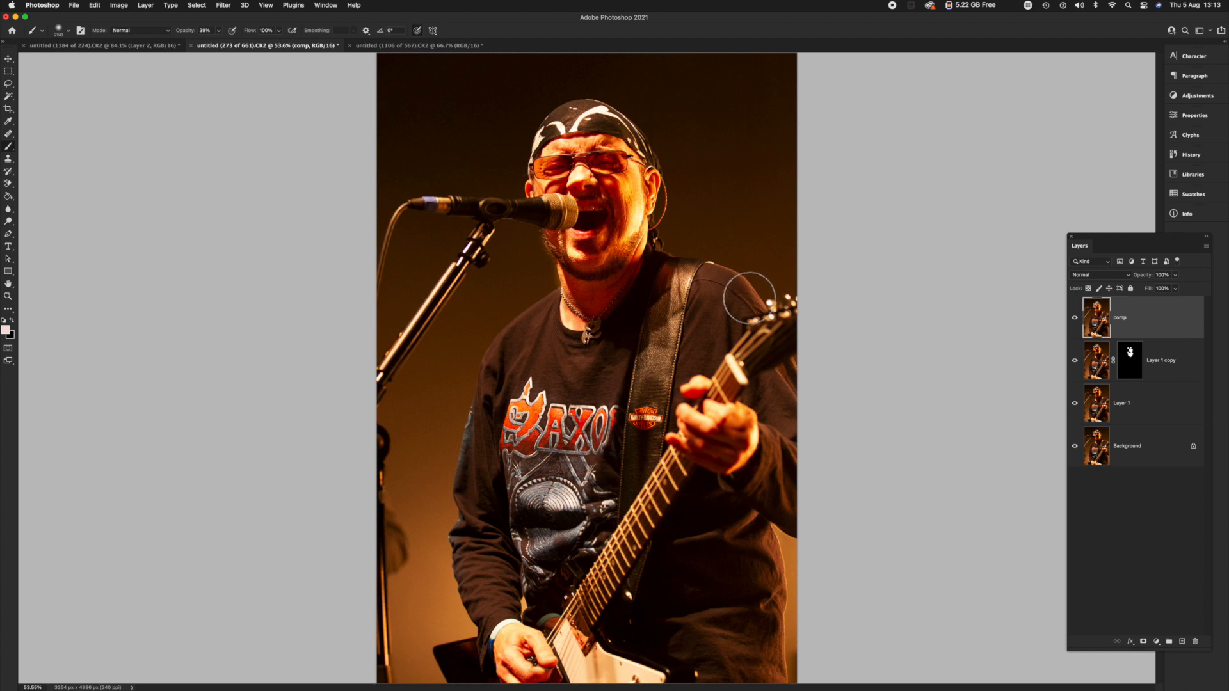
Duplicate the comp layer, set the copy to Multiply blending, and add a white layer mask to it.
key(super+j)
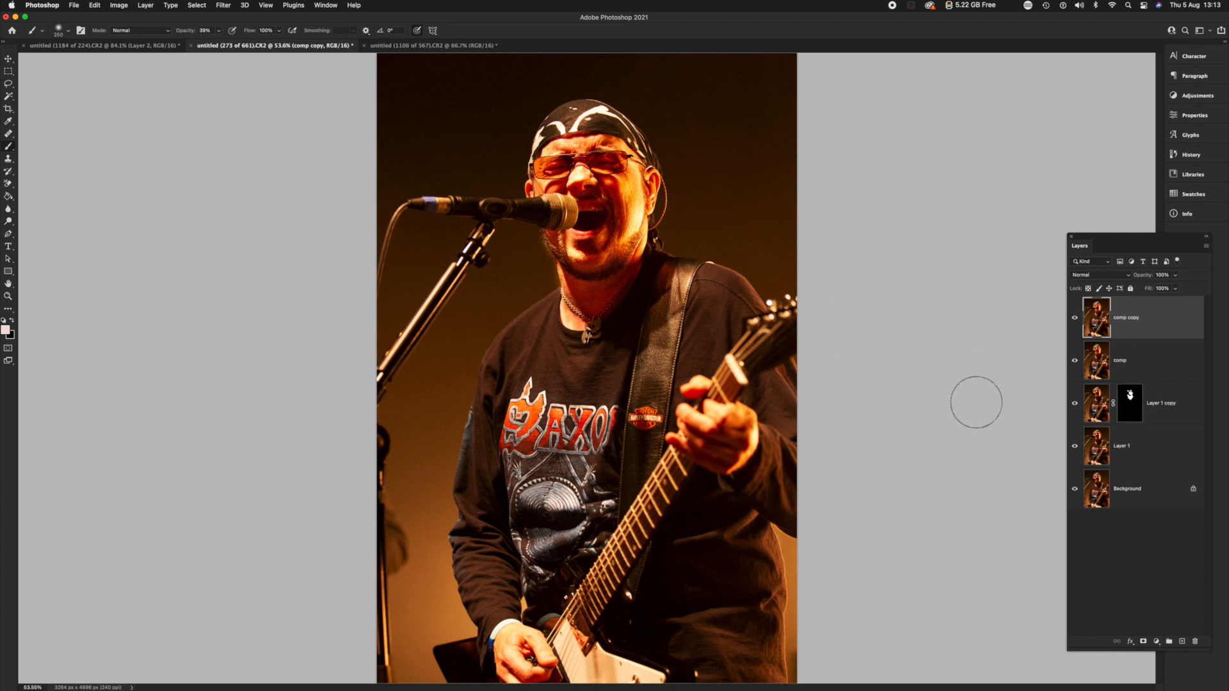
click(1102, 279)
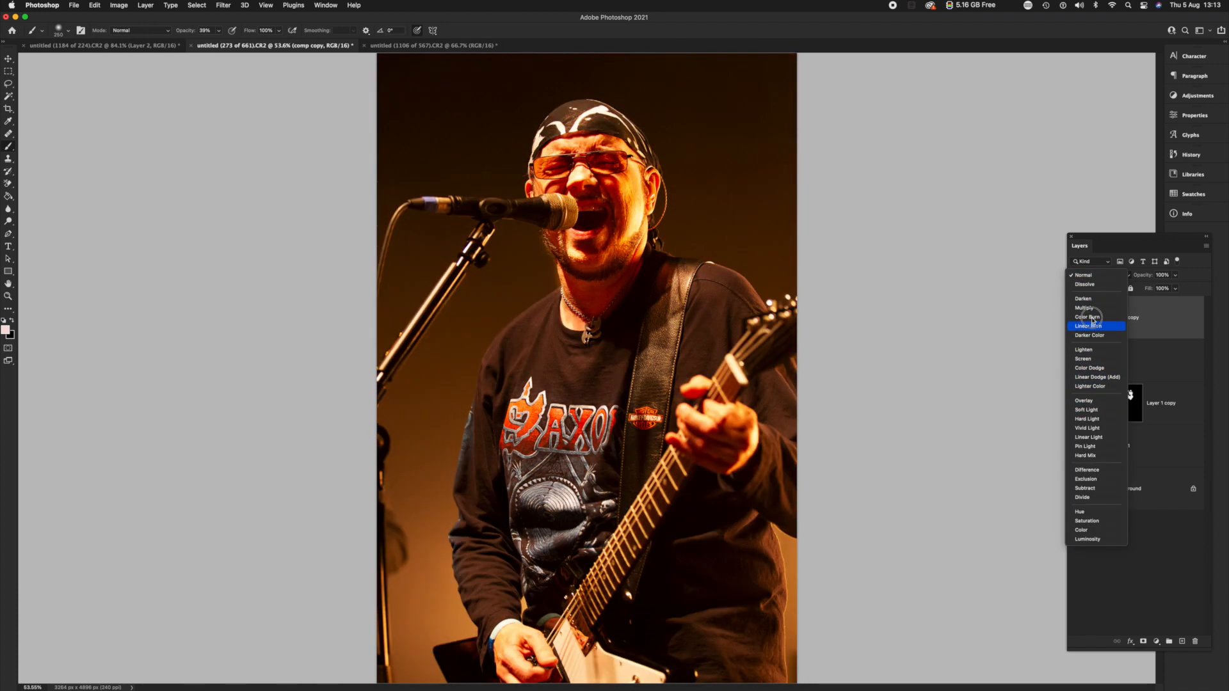
click(1084, 308)
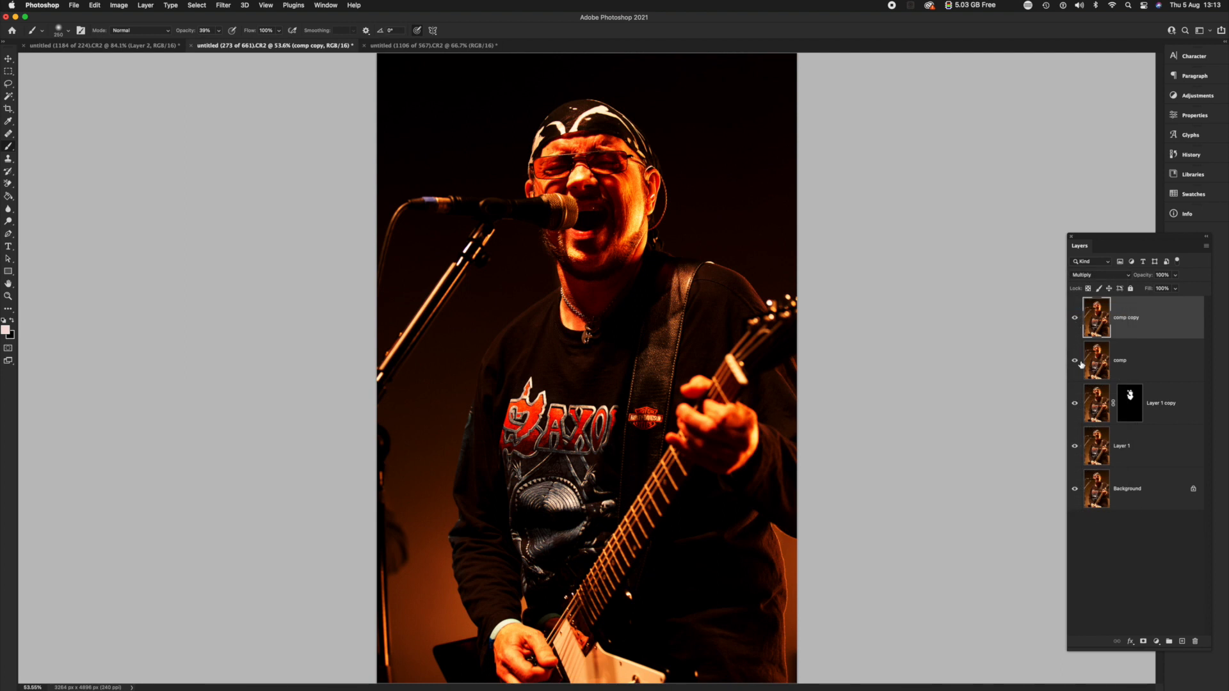
click(1143, 642)
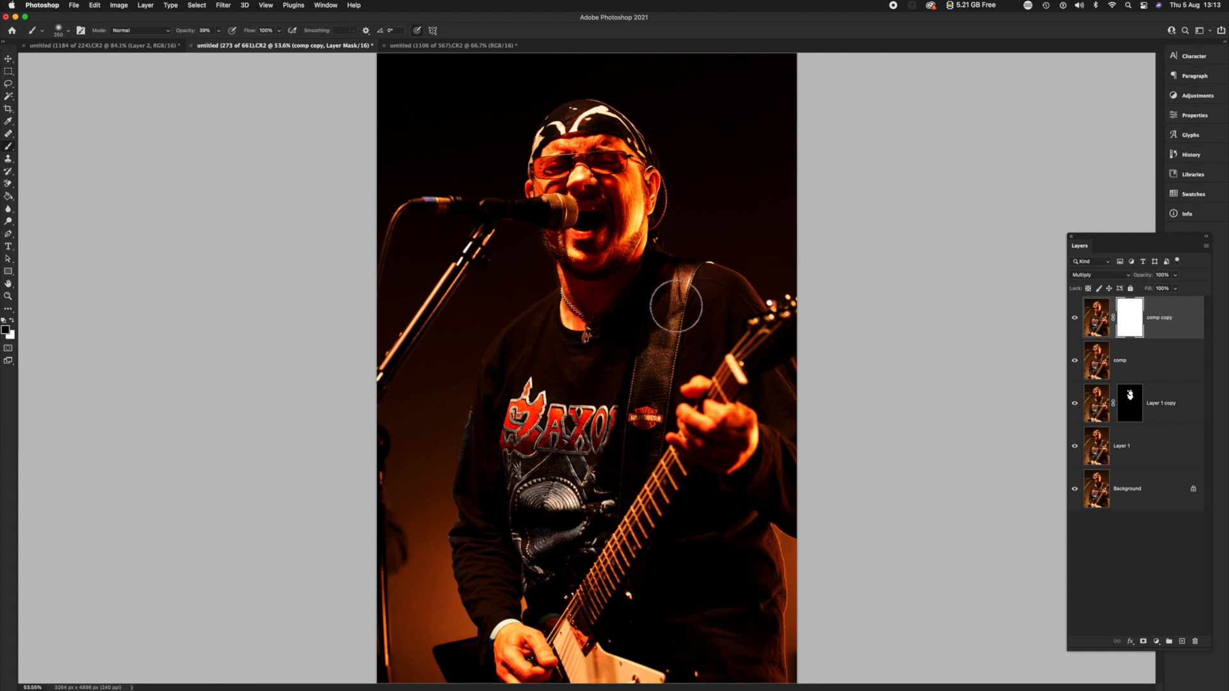
Paint black on the Multiply layer's mask over the shirt and guitar at 39% opacity, using brush sizes 600 and 900.
key(bracketright)
key(bracketright)
key(bracketright)
key(bracketright)
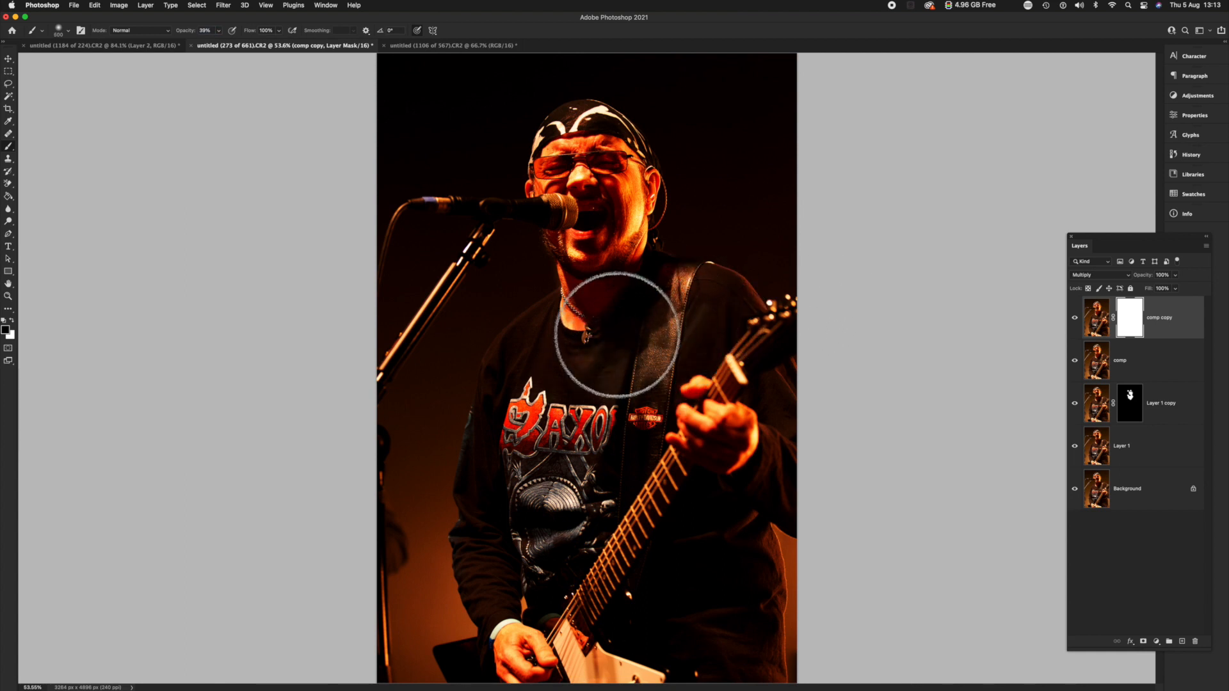
drag(554, 536, 559, 564)
key(bracketright)
key(bracketright)
key(bracketright)
mouse_move(704, 595)
mouse_down()
mouse_move(712, 544)
mouse_move(702, 561)
mouse_move(690, 513)
mouse_move(682, 586)
mouse_move(620, 535)
mouse_up()
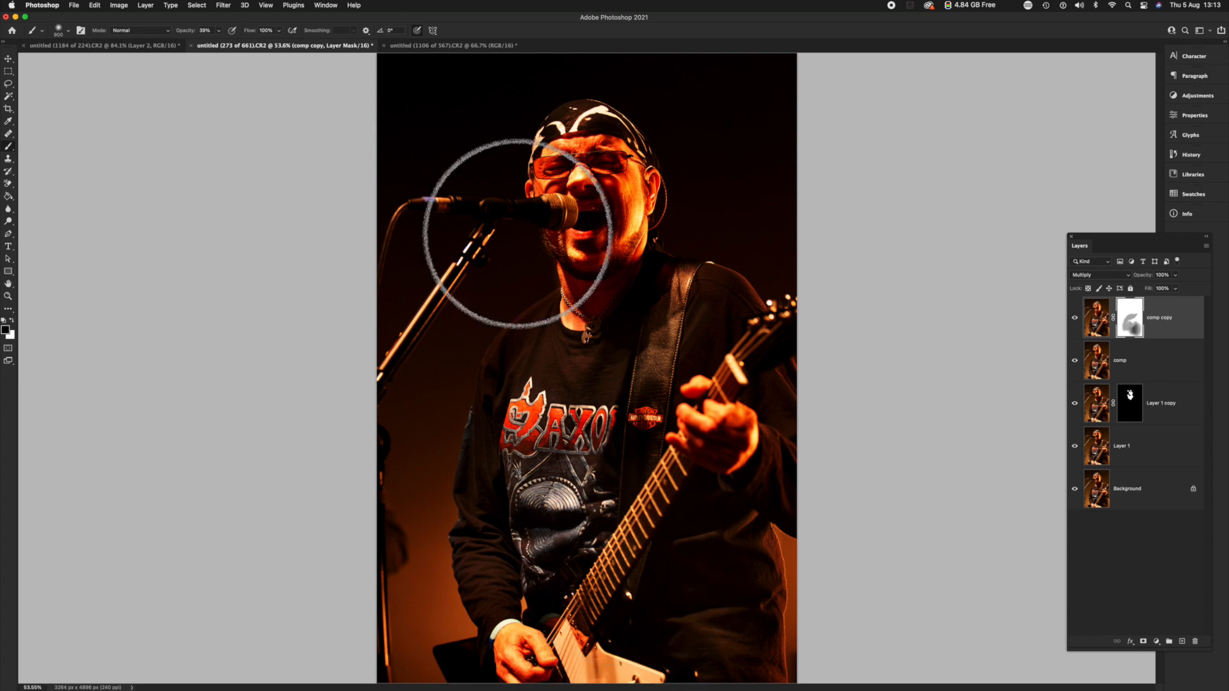
Paint black at 100% opacity on the mask over the shirt, fretting hand and guitar with the size 900 brush.
click(218, 30)
drag(218, 44, 253, 43)
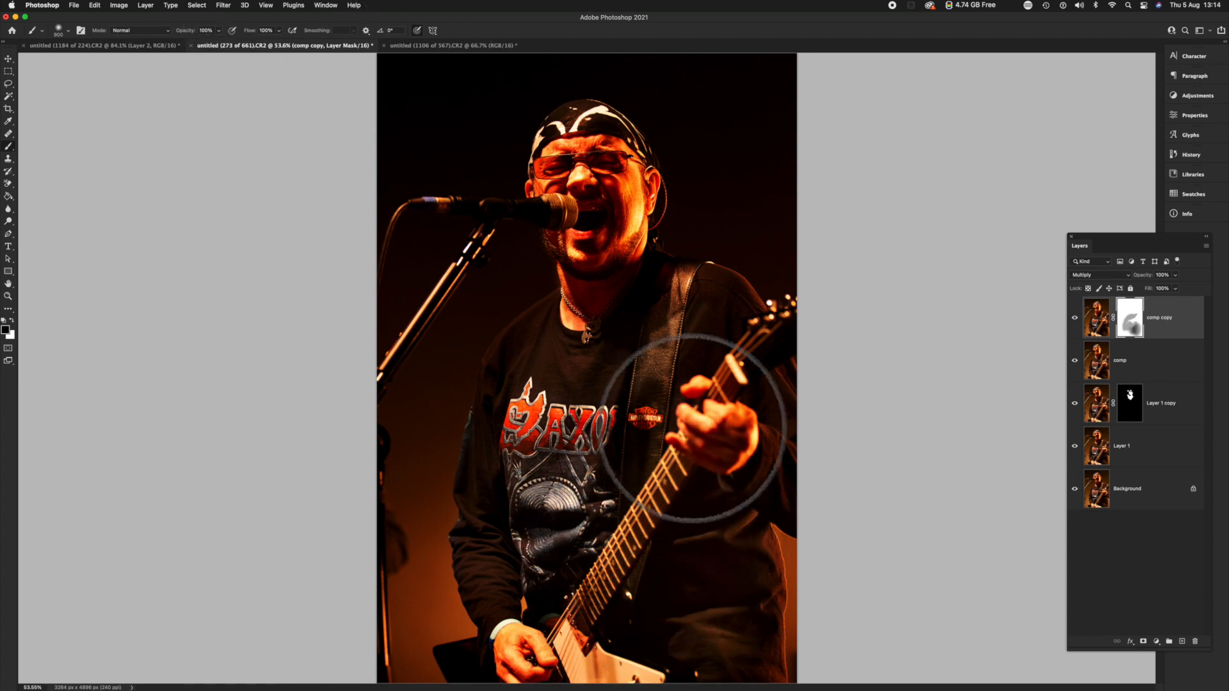
mouse_move(582, 608)
mouse_down()
mouse_move(560, 651)
mouse_move(527, 664)
mouse_move(583, 648)
mouse_up()
key(p)
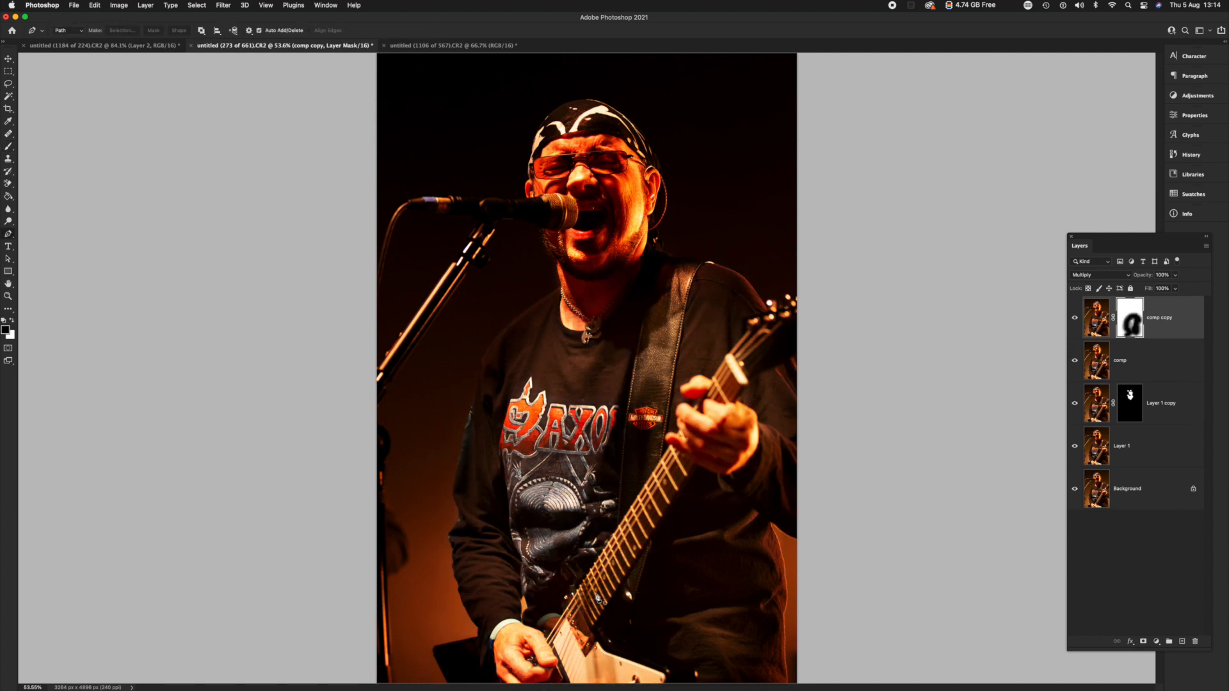
key(b)
Fill in the mask over the shirt front and sleeve with black using a size 250 brush.
key(bracketleft)
key(bracketleft)
key(bracketleft)
key(bracketleft)
key(bracketleft)
key(bracketleft)
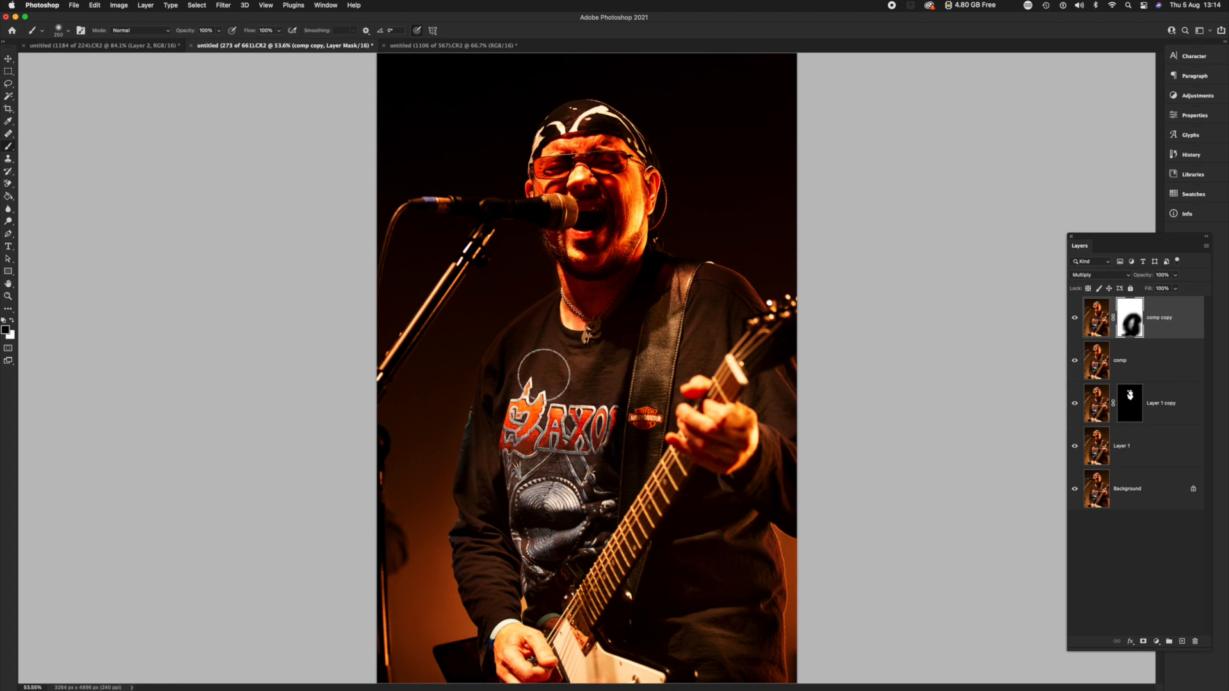
Paint black on the mask over the face with a size 500 brush and over the microphone with a smaller one.
key(bracketright)
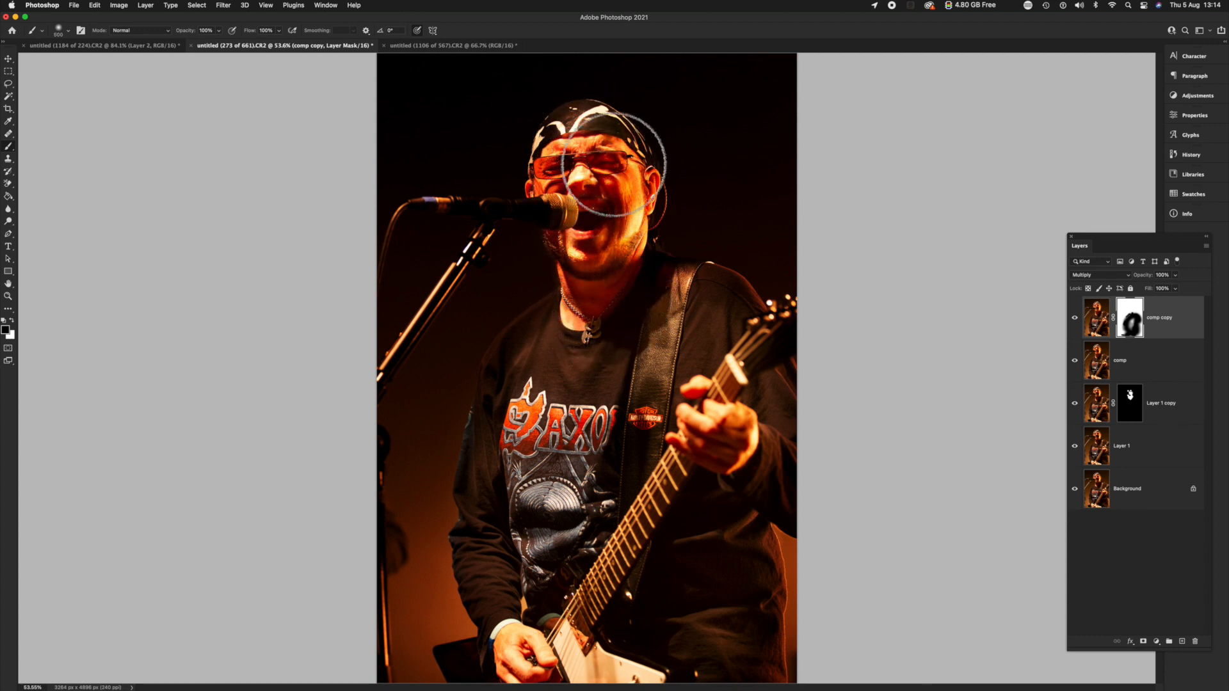
click(574, 206)
key(bracketleft)
key(bracketleft)
key(bracketleft)
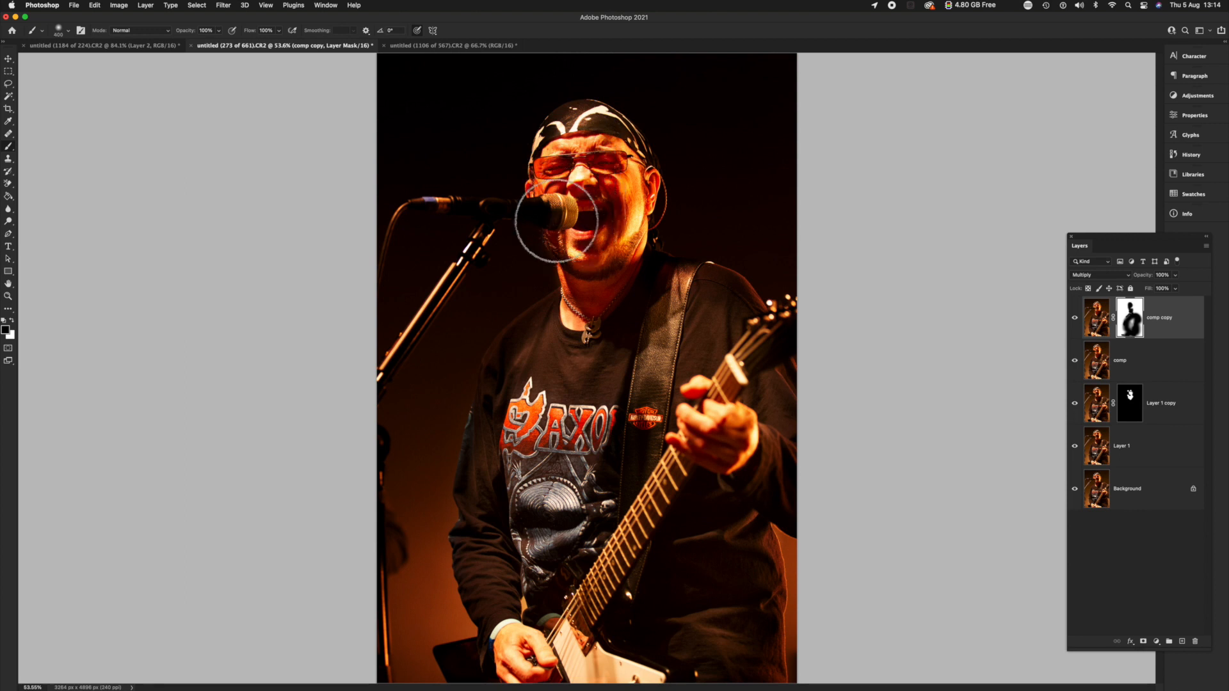
key(bracketleft)
key(bracketleft)
drag(556, 215, 471, 210)
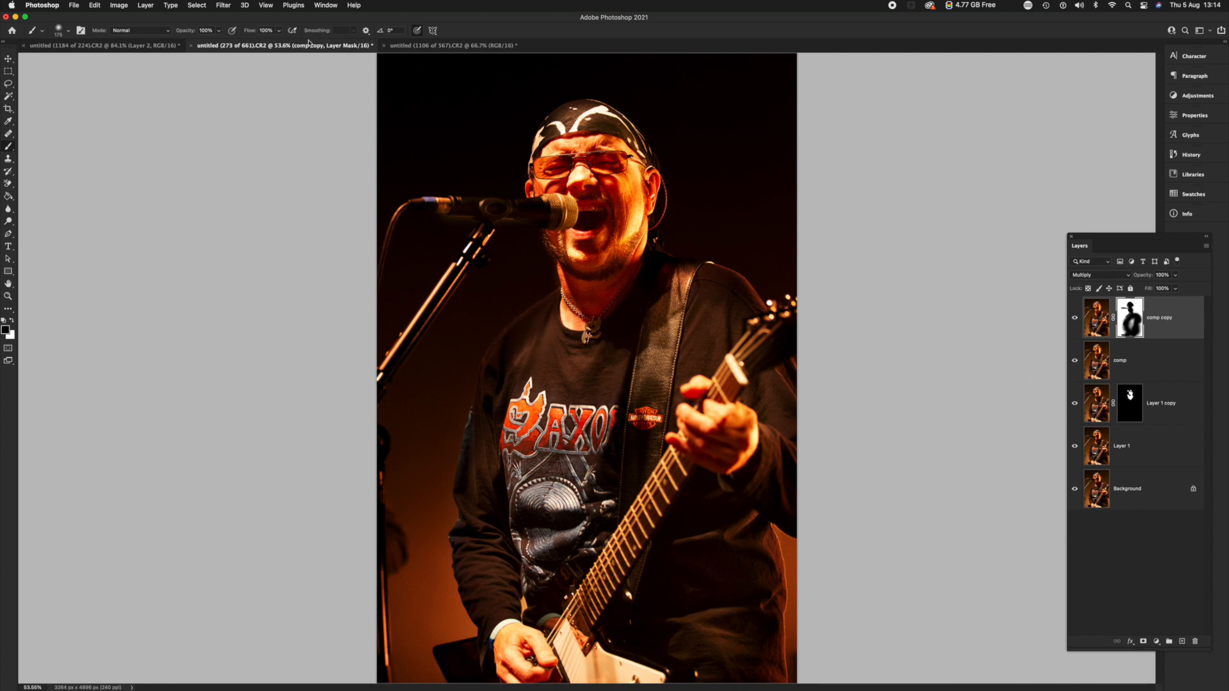
Paint black at 30% opacity on the mask over the background beside the microphone stand, using very large brushes up to size 2100.
click(219, 30)
click(248, 104)
key(bracketright)
key(bracketright)
key(bracketright)
key(bracketright)
key(bracketright)
key(bracketright)
key(bracketright)
key(bracketright)
key(bracketright)
key(bracketright)
key(bracketright)
key(bracketright)
key(bracketright)
key(bracketright)
key(bracketright)
key(bracketright)
key(bracketright)
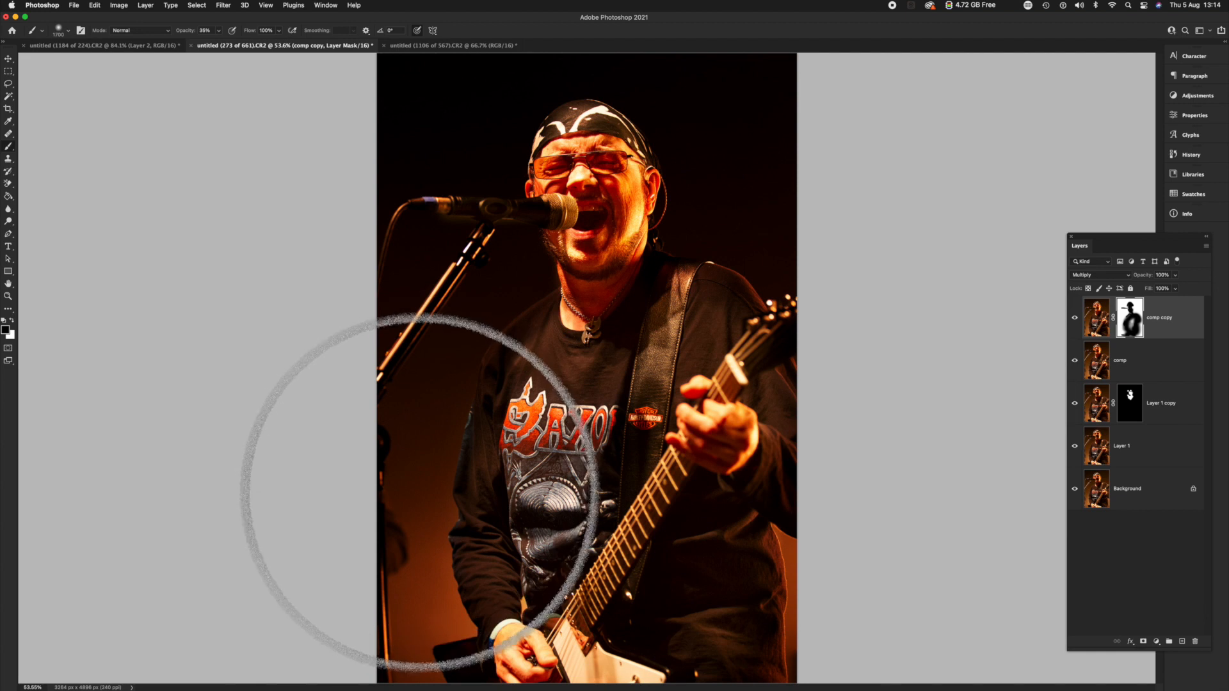
key(bracketright)
key(bracketright)
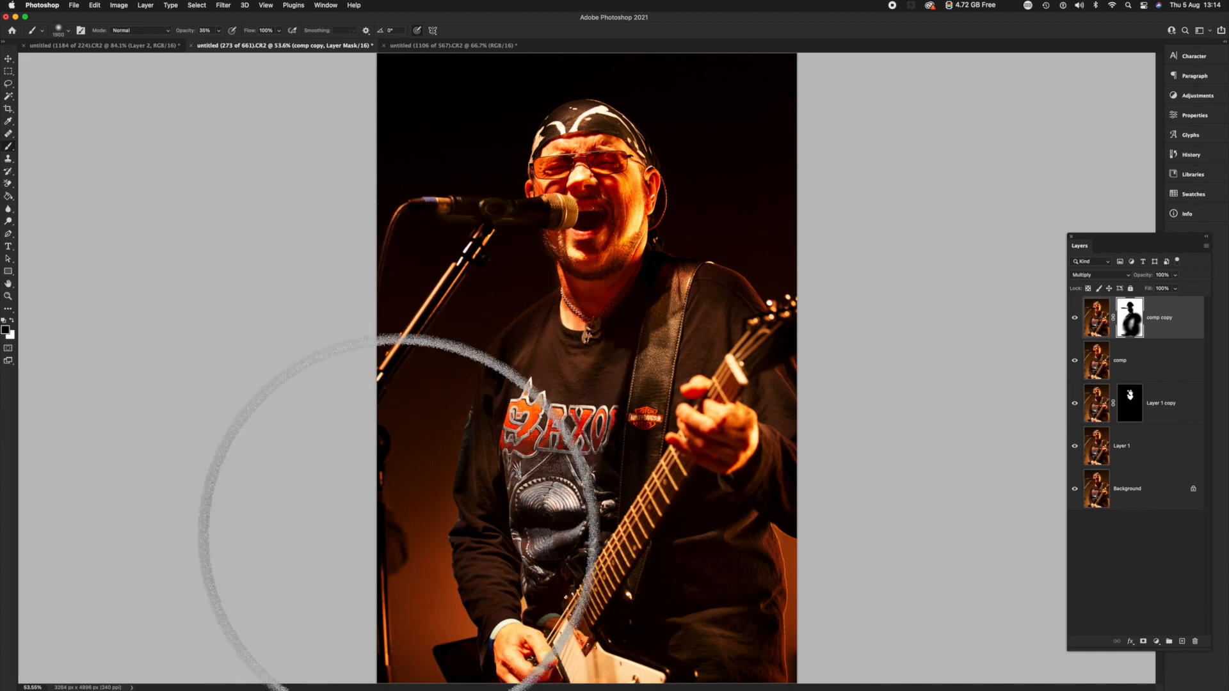
key(bracketright)
key(bracketright)
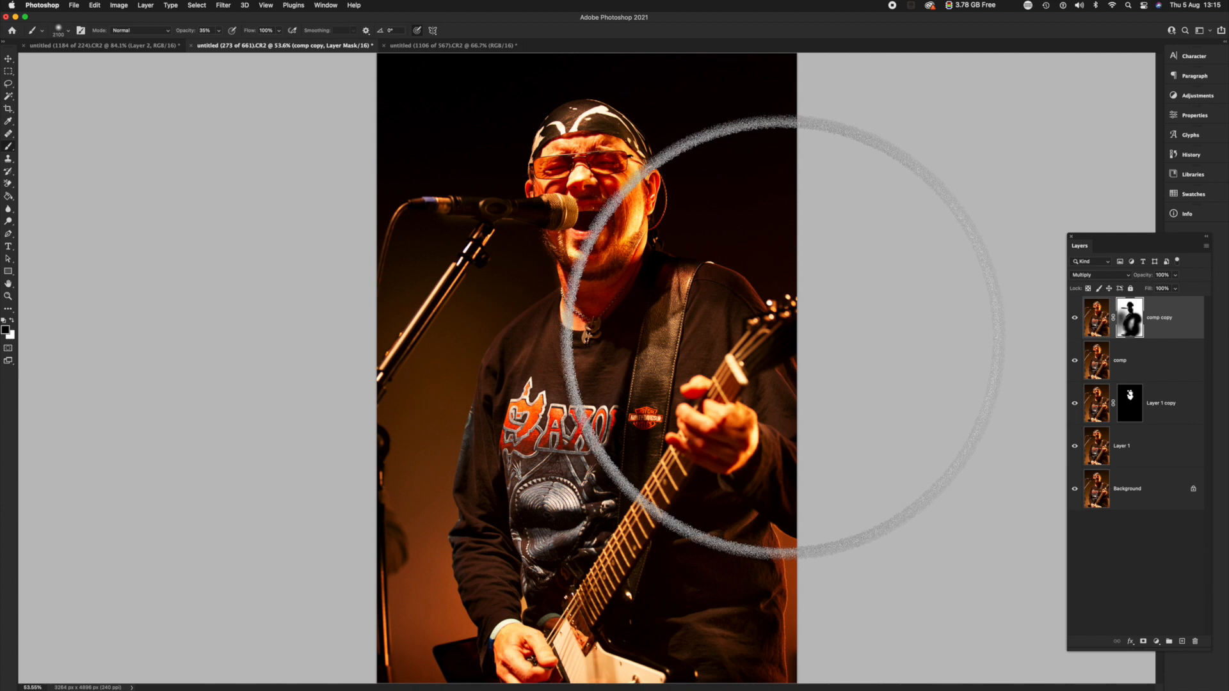
Paint black at low opacity on the mask over the background behind the head and guitar neck with progressively smaller brushes.
key([)
key([)
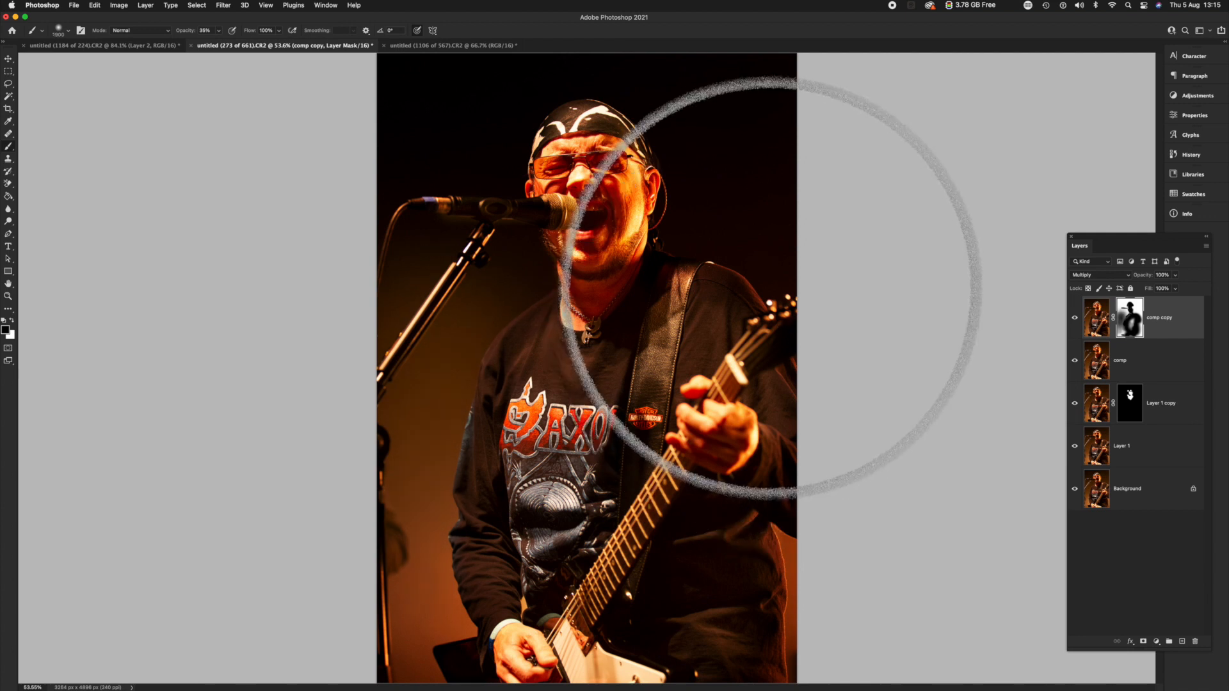
key([)
key([)
key([)
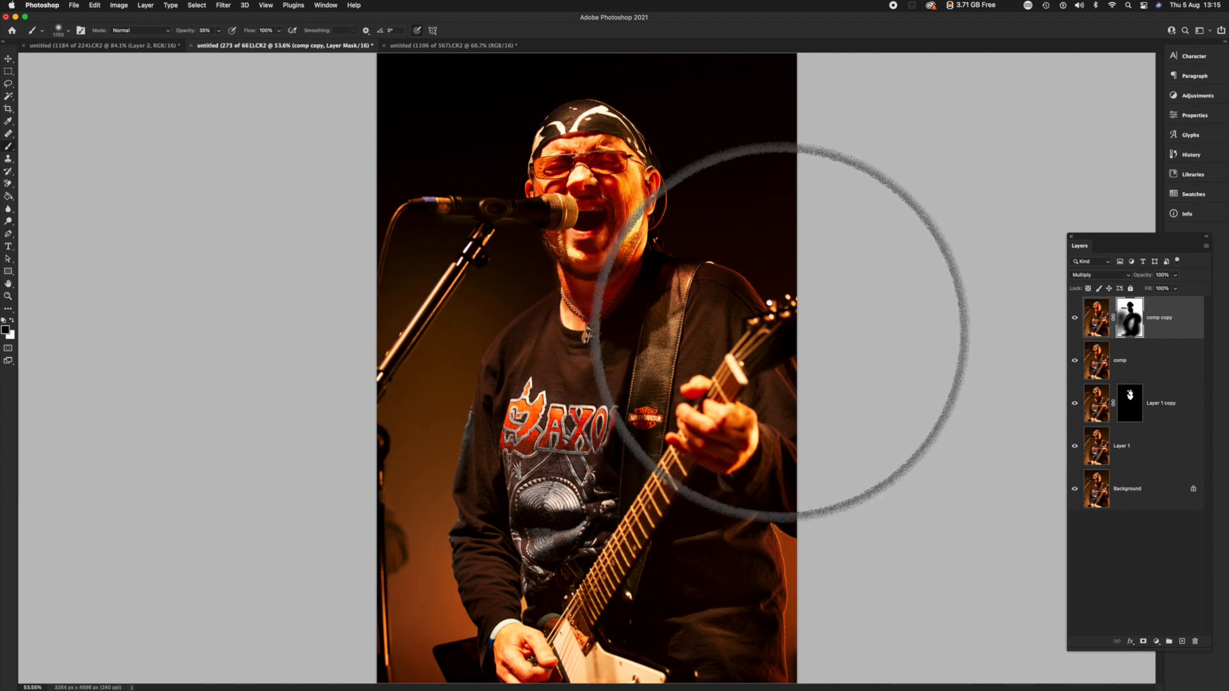
key([)
key([)
key([)
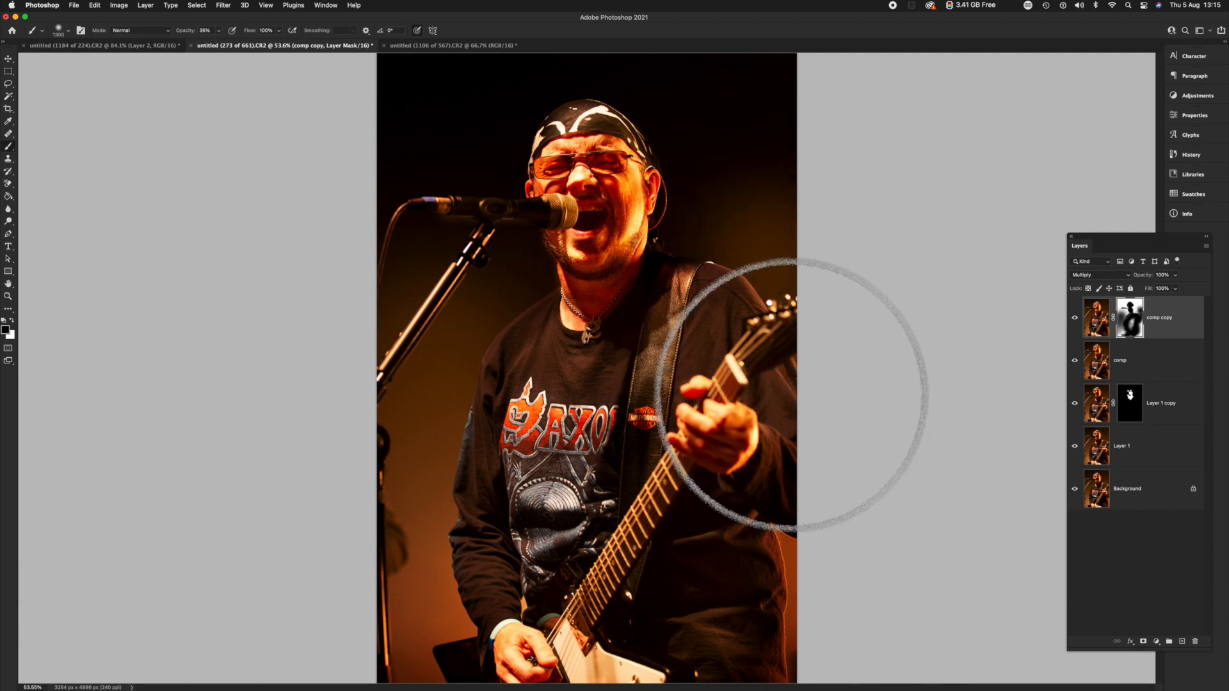
mouse_move(688, 220)
mouse_down()
mouse_move(596, 176)
mouse_move(608, 172)
mouse_move(654, 513)
mouse_move(691, 281)
mouse_move(717, 269)
mouse_move(715, 286)
mouse_move(699, 234)
mouse_move(702, 263)
mouse_move(731, 208)
mouse_move(686, 309)
mouse_move(650, 333)
mouse_move(624, 302)
mouse_up()
Paint black at 100% opacity on the mask over the shirt and guitar with a size 700 brush.
key([)
key([)
key([)
key([)
key([)
key([)
key([)
key([)
key([)
key([)
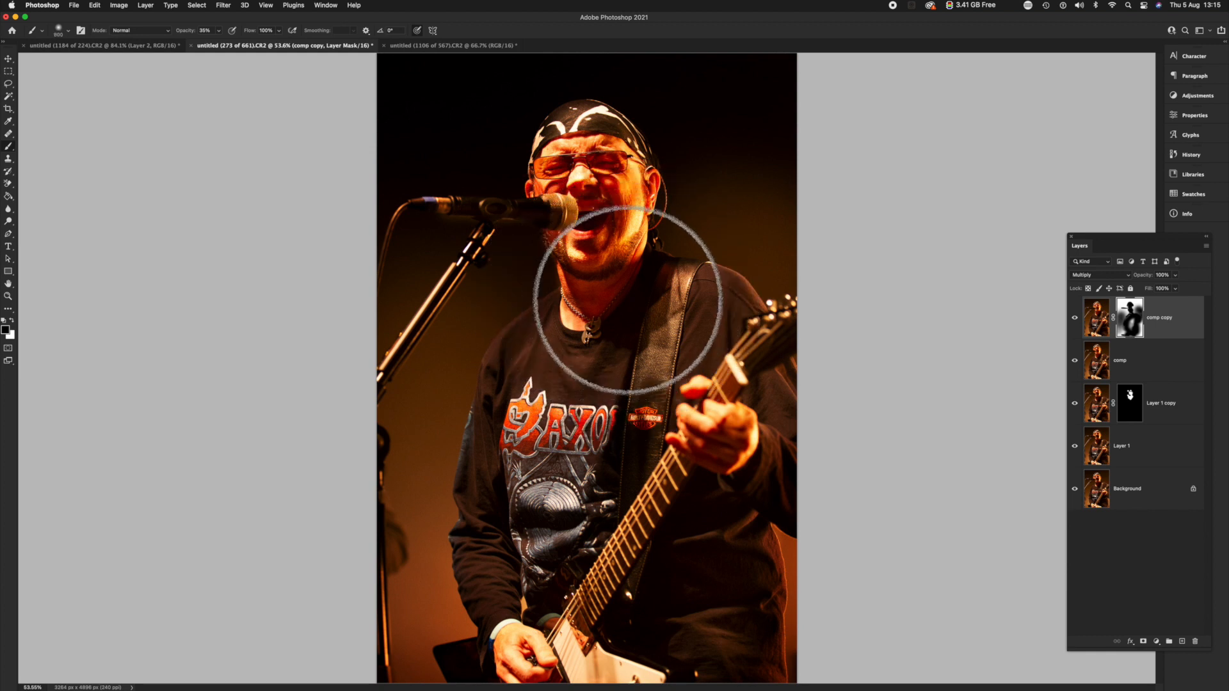
click(218, 30)
drag(219, 44, 256, 43)
key(])
key(])
key(])
key(])
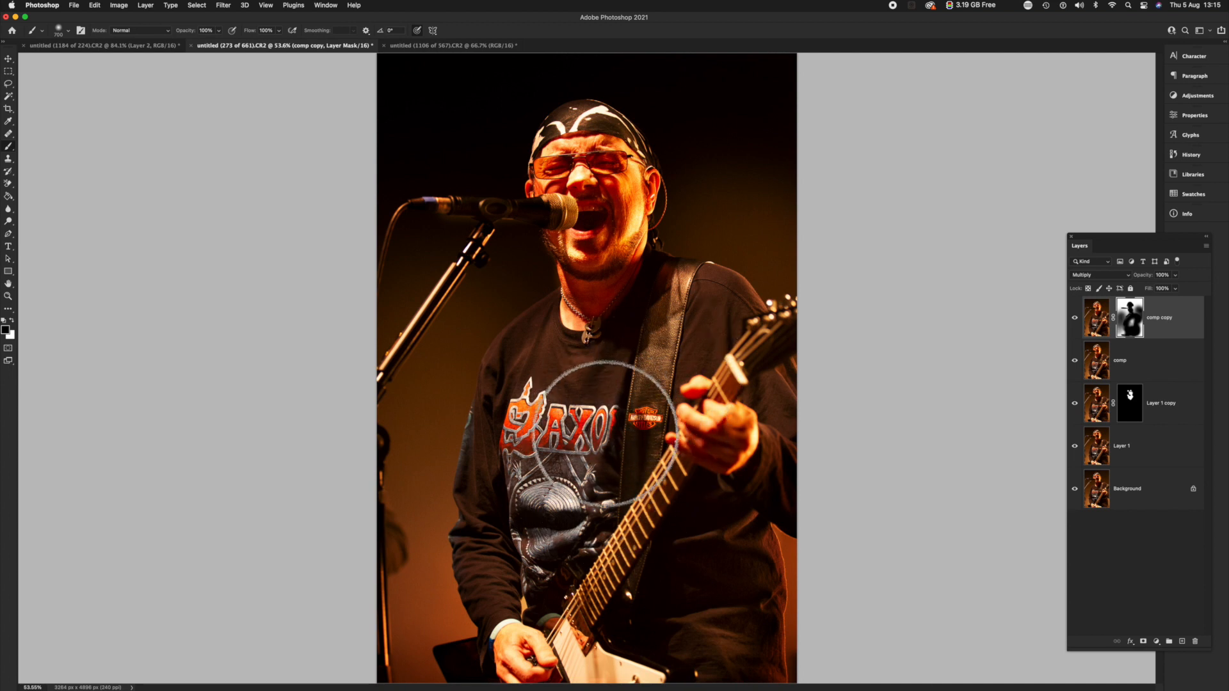
Refine the mask around the microphone with a size 80 brush, switching the paint color to white.
key(bracketleft)
key(bracketleft)
key(bracketleft)
key(bracketleft)
key(bracketleft)
key(bracketleft)
key(bracketleft)
key(bracketleft)
key(bracketleft)
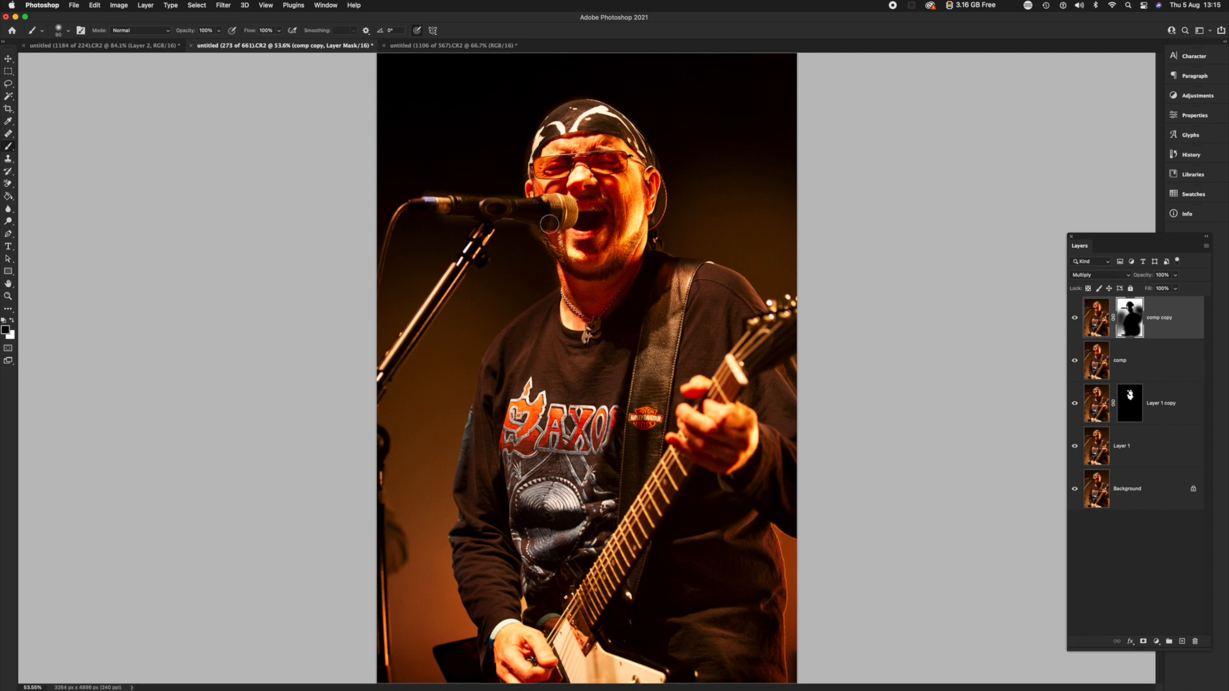
key(x)
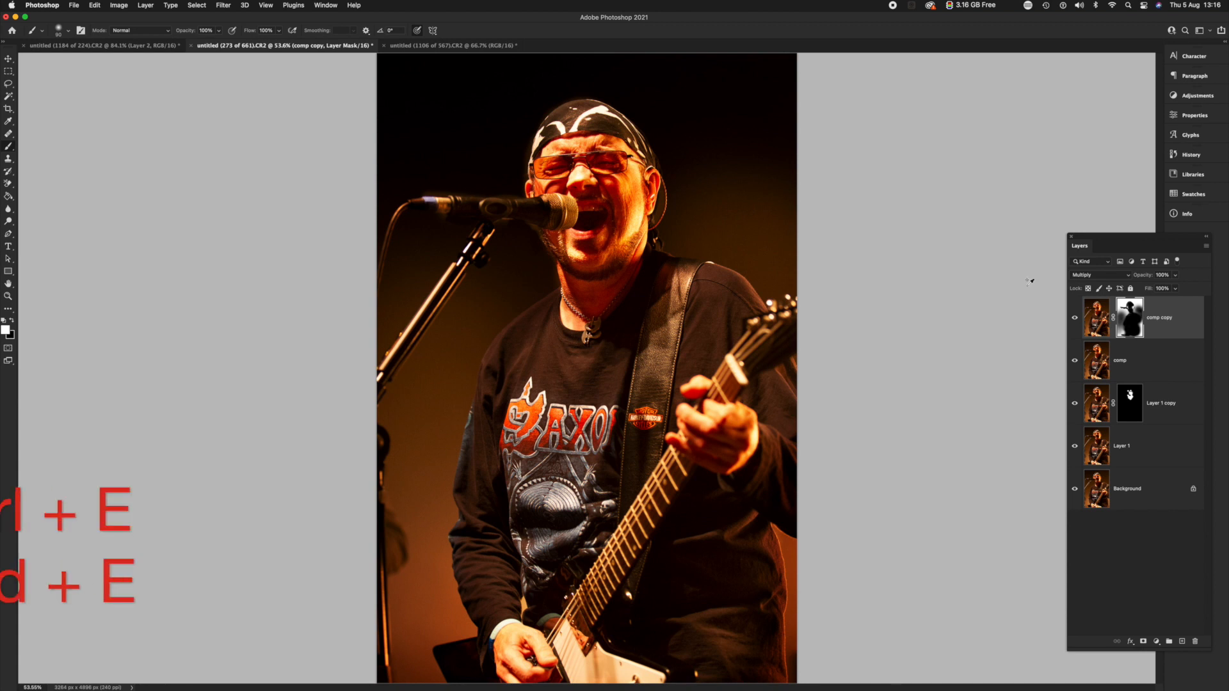
Stamp the visible layers into a new layer named "comp 2" and hide the layers between it and the Background.
key(super+alt+shift+e)
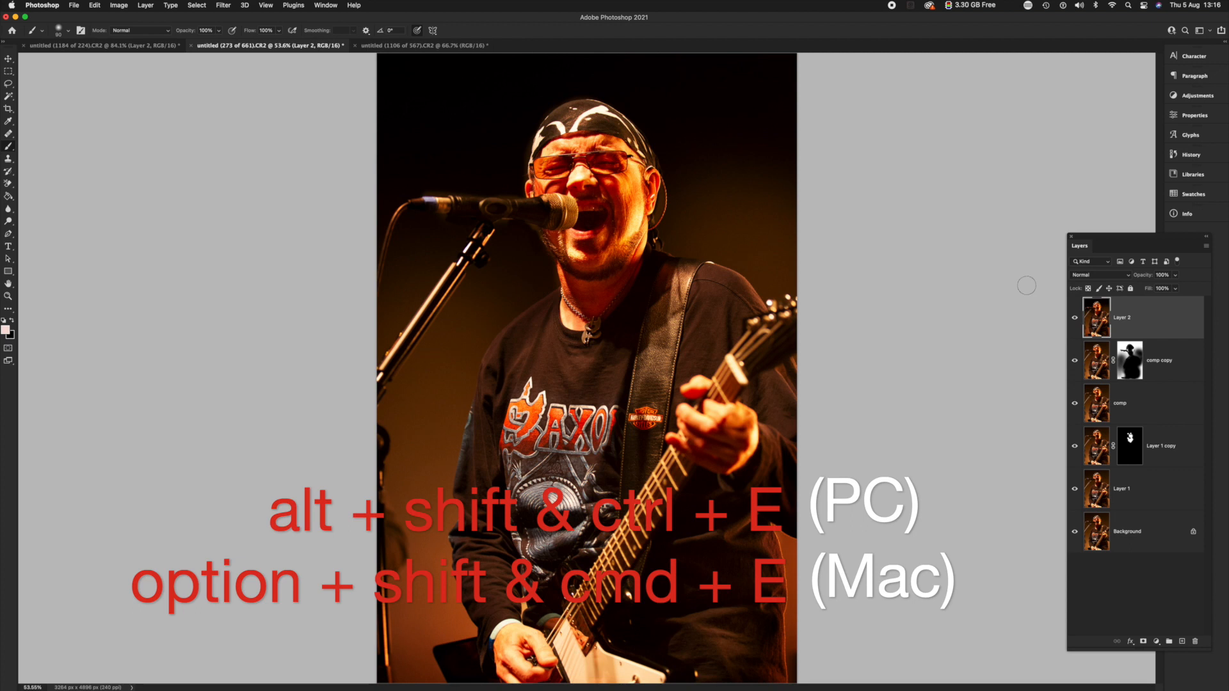
double_click(1128, 318)
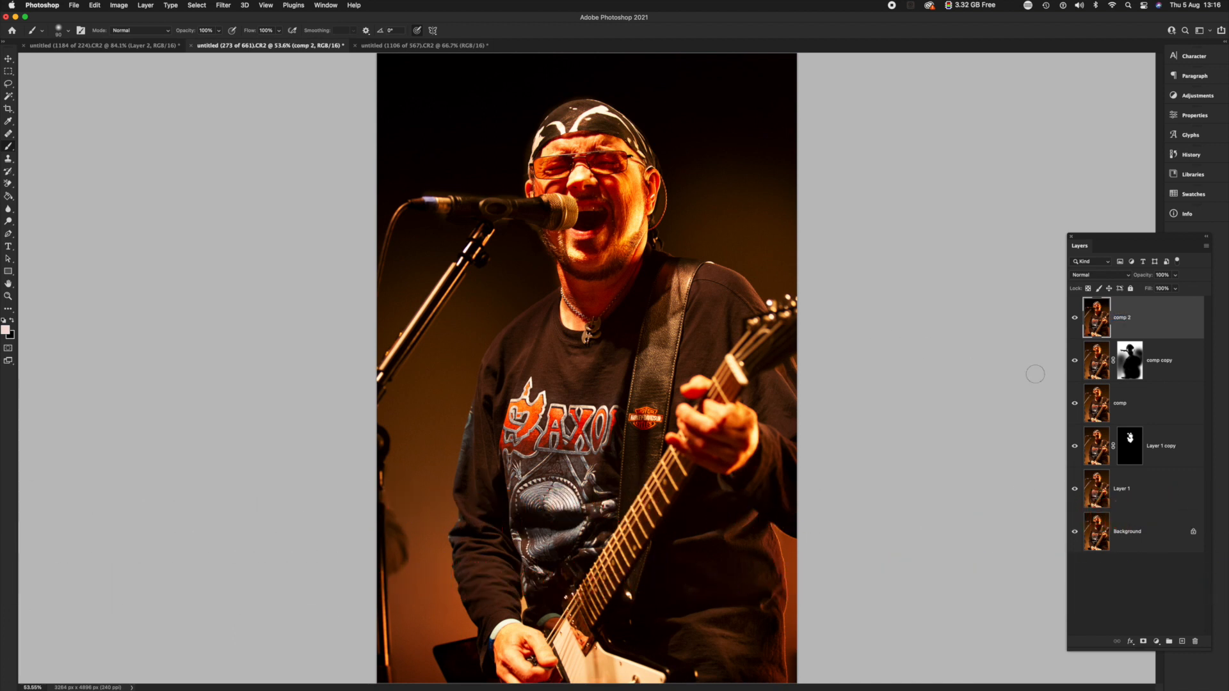
drag(1076, 361, 1062, 472)
Toggle the comp 2 layer's visibility to compare the edited photo with the original Background.
click(1074, 320)
click(1075, 318)
click(1077, 313)
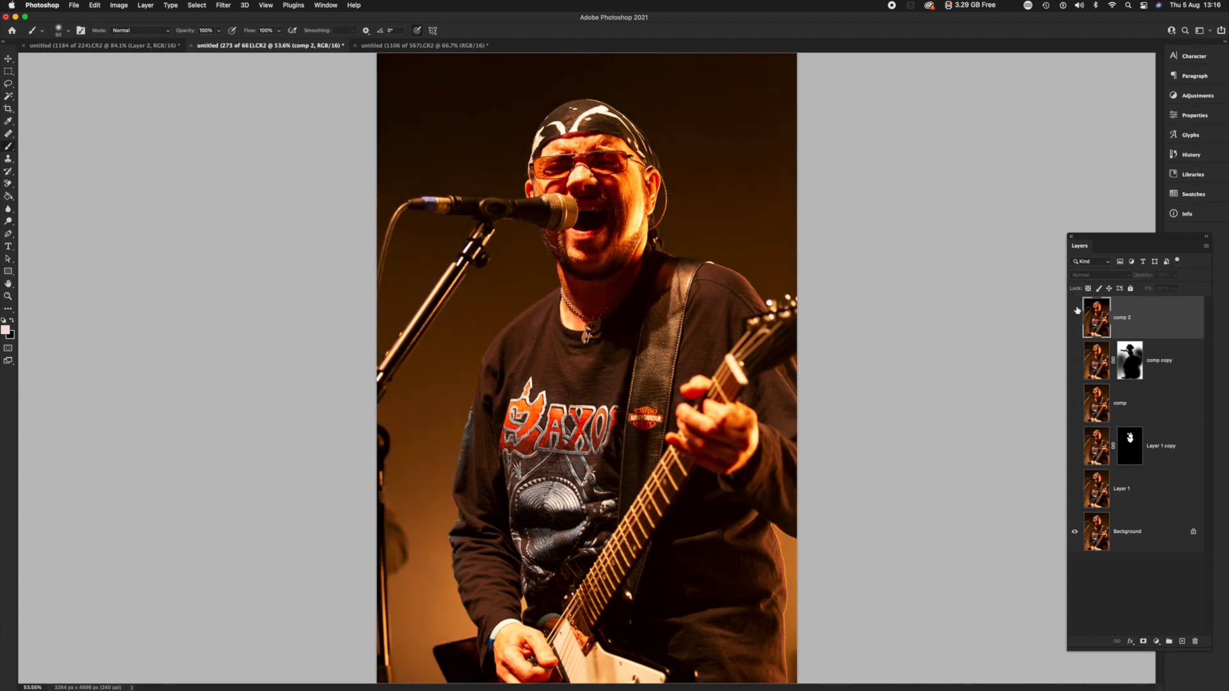
click(1076, 314)
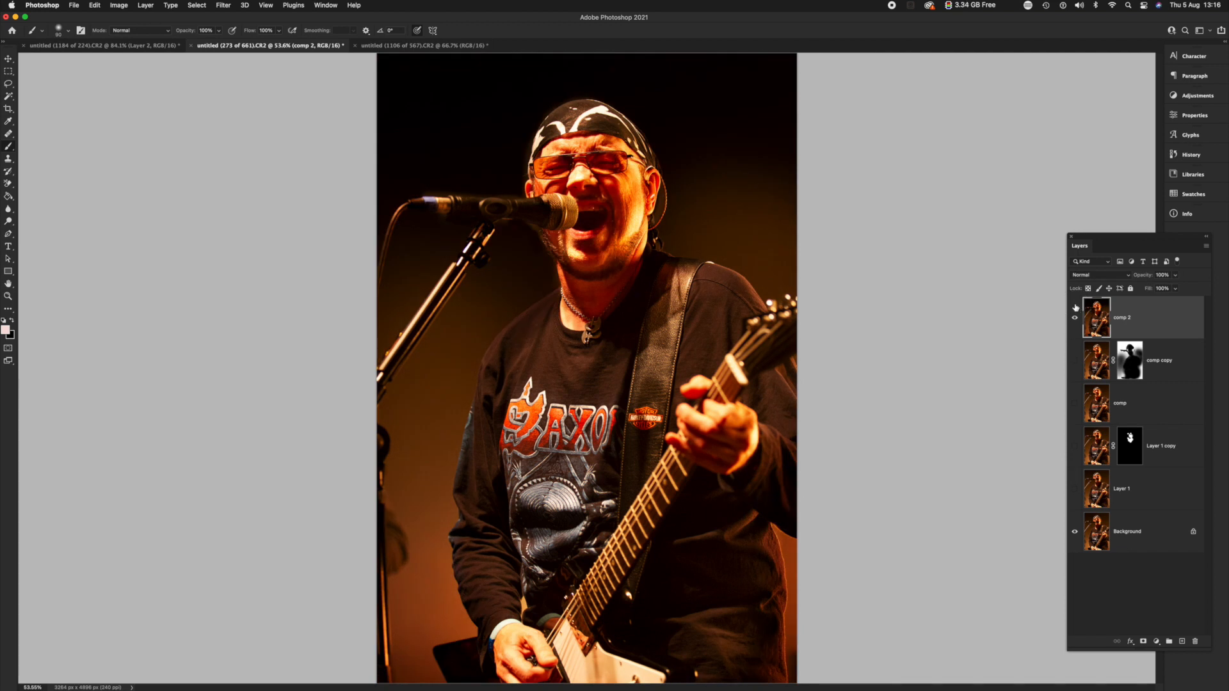
click(1076, 318)
click(1076, 318)
Duplicate comp 2, set the copy's blend mode to Screen and give it an inverted black layer mask.
key(super+j)
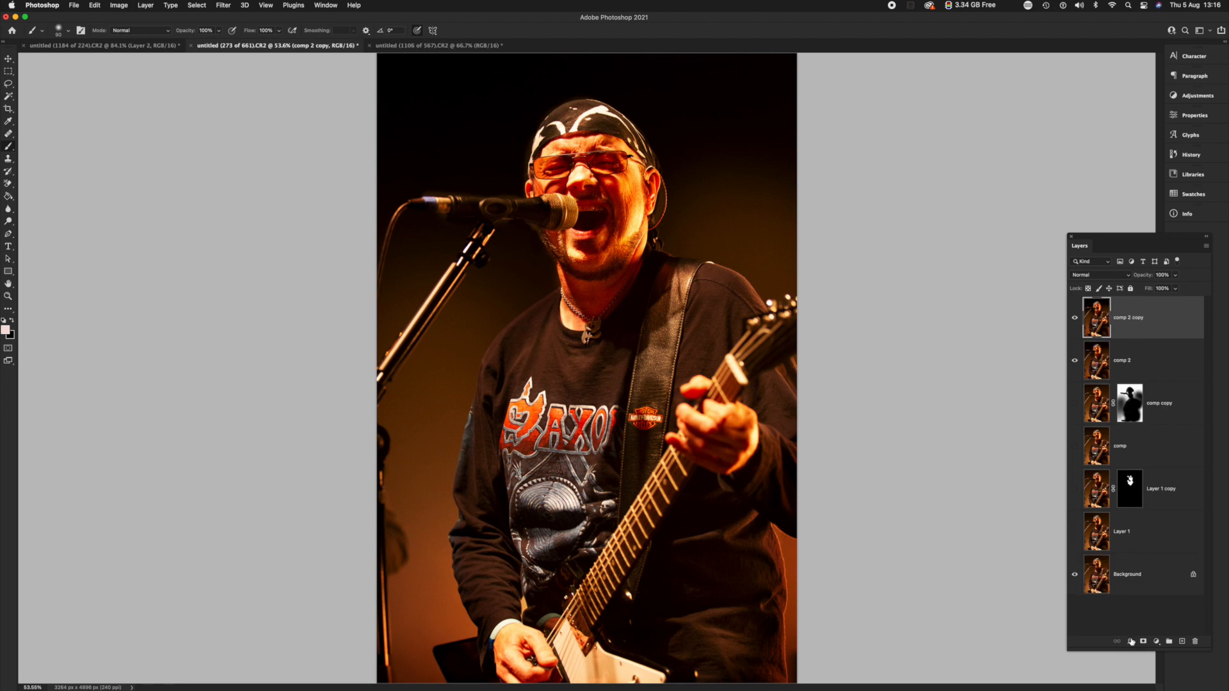
click(1090, 276)
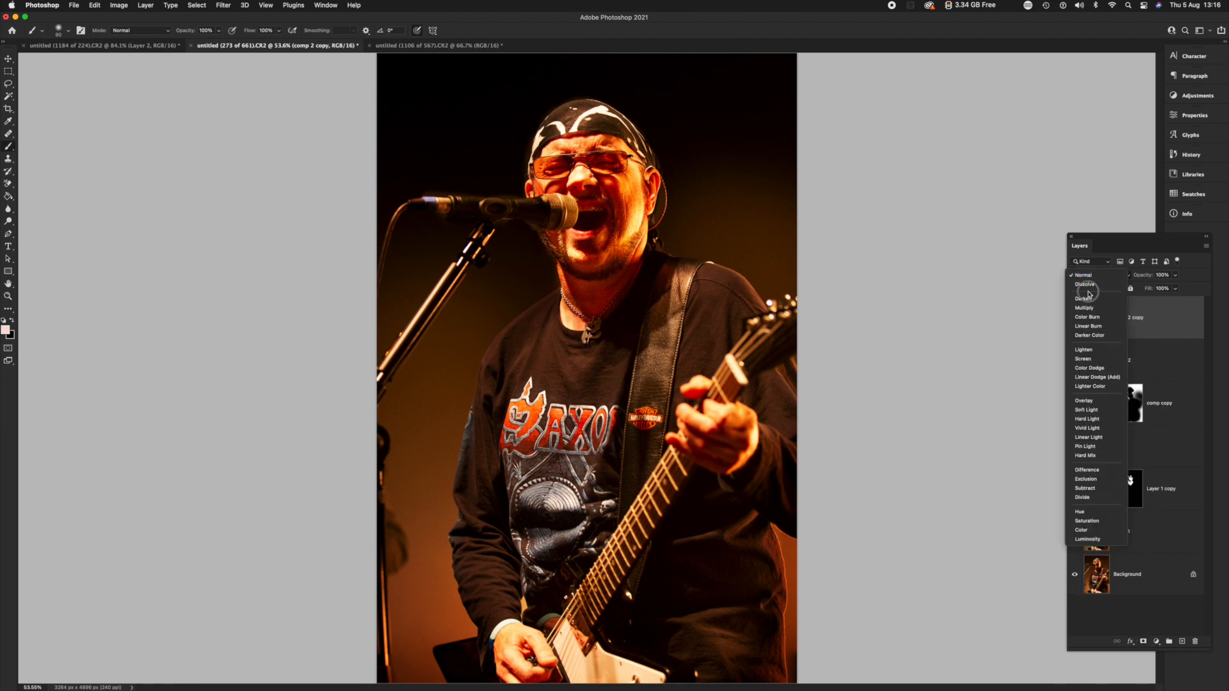
click(1086, 360)
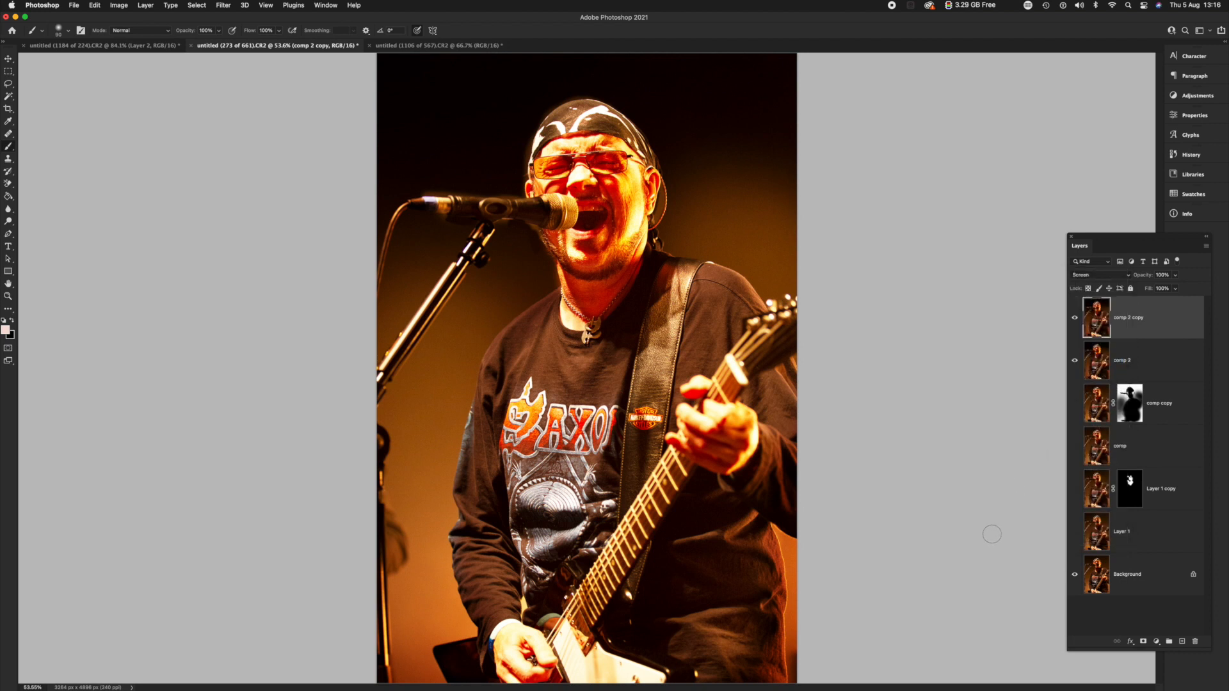
click(1143, 640)
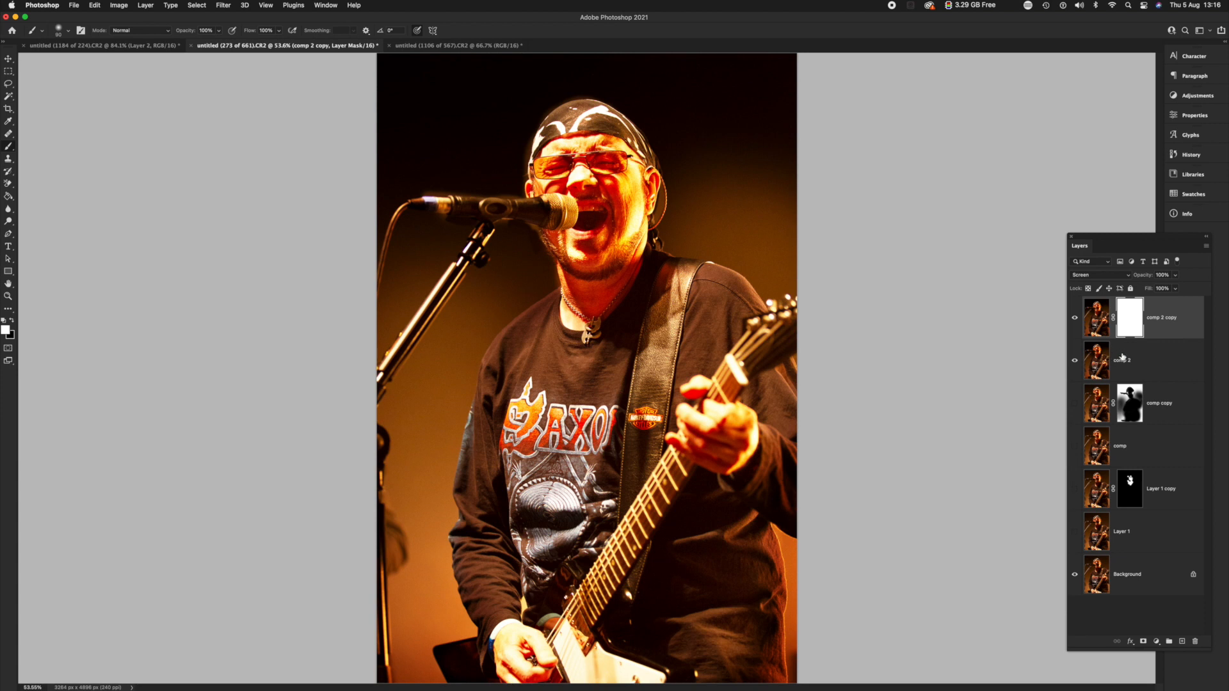
key(super+i)
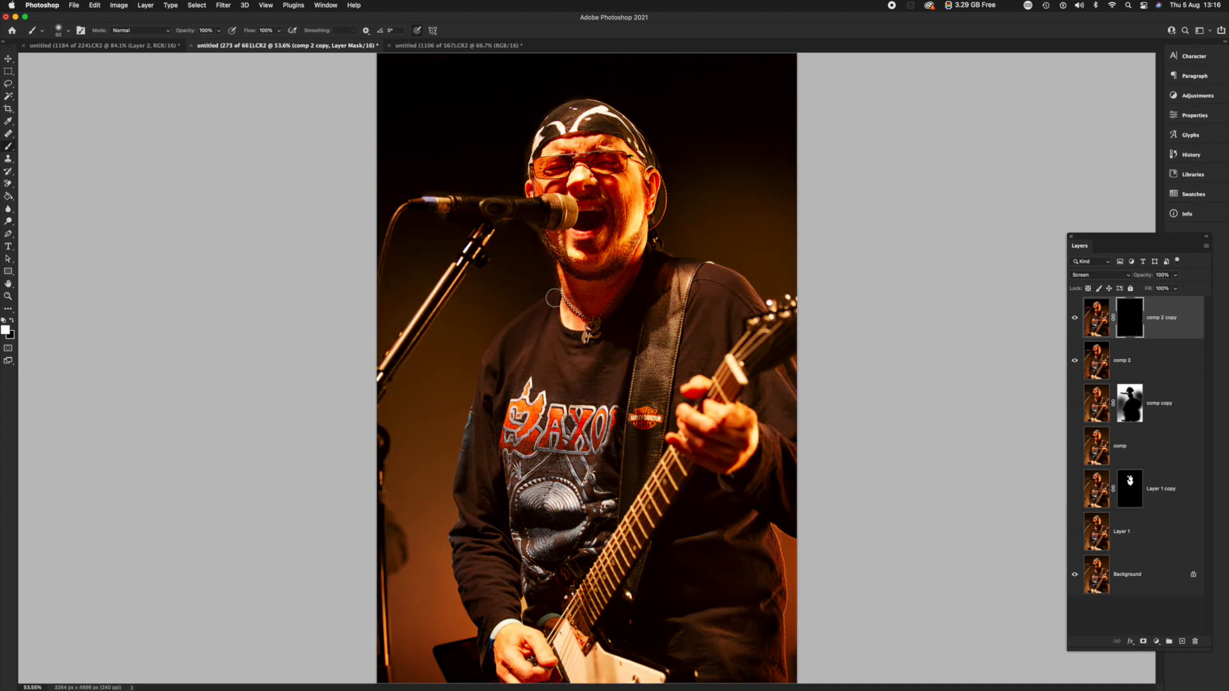
Paint white on the Screen layer's mask over the guitar, hands and shirt with a size 700 brush.
key(bracketright)
key(bracketright)
key(bracketright)
key(bracketright)
key(bracketright)
key(bracketright)
key(bracketright)
key(bracketright)
key(bracketright)
key(bracketright)
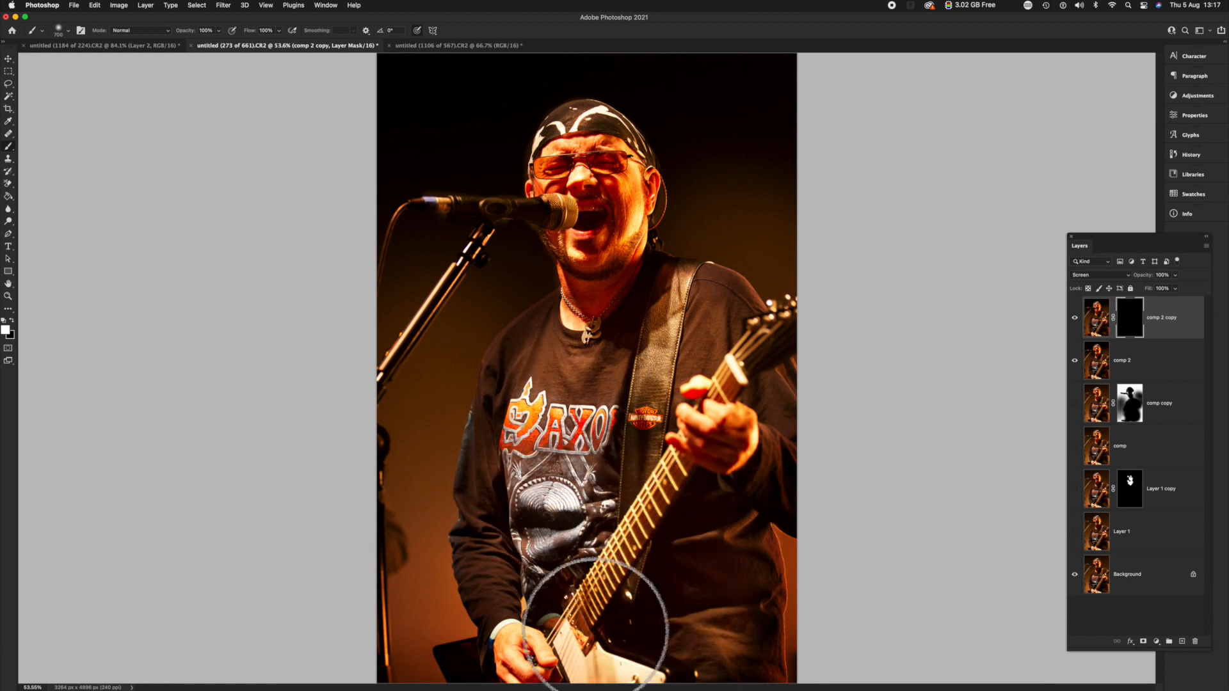
mouse_move(527, 462)
mouse_down()
mouse_move(535, 362)
mouse_move(607, 298)
mouse_move(619, 240)
mouse_move(610, 259)
mouse_move(582, 258)
mouse_up()
Paint white on the Screen layer's mask over the singer's face with a smaller brush.
key(bracketleft)
key(bracketleft)
key(bracketleft)
key(bracketleft)
key(bracketleft)
mouse_move(601, 193)
mouse_down()
mouse_move(558, 184)
mouse_move(607, 165)
mouse_move(595, 214)
mouse_move(614, 207)
mouse_move(621, 227)
mouse_move(627, 212)
mouse_move(606, 243)
mouse_move(612, 221)
mouse_move(603, 241)
mouse_move(549, 241)
mouse_move(551, 188)
mouse_up()
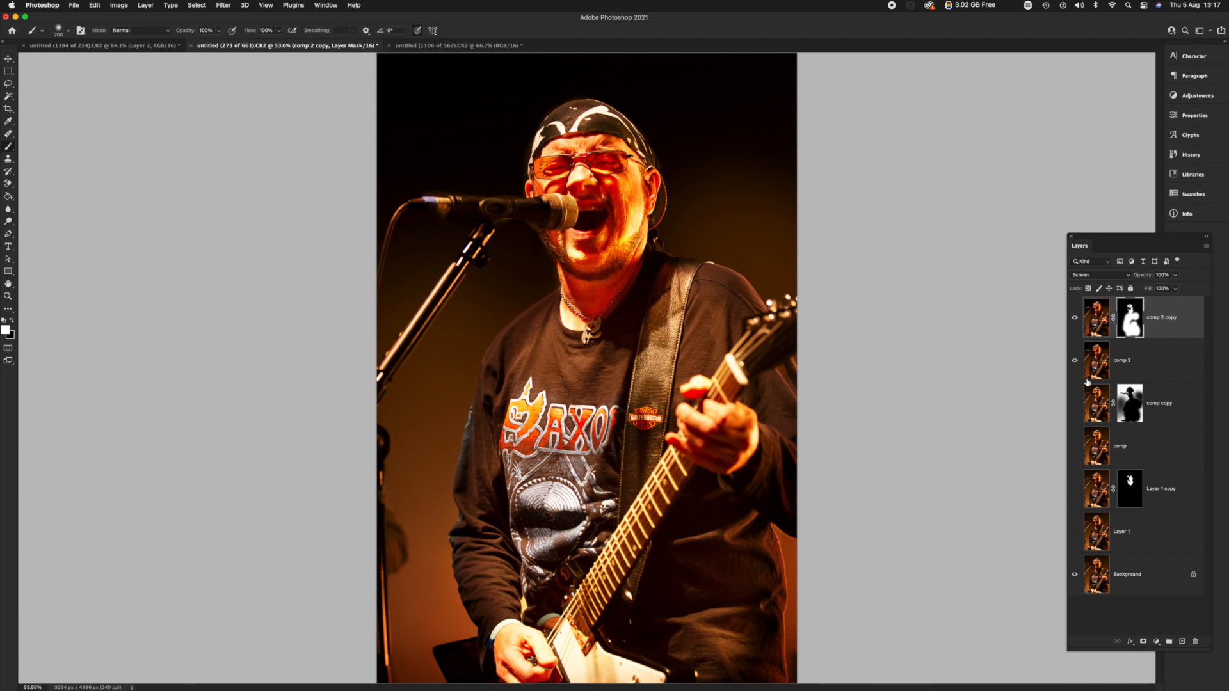
Lower the Screen layer's opacity to about 62% and swap the paint color to black.
click(1175, 276)
mouse_move(1175, 288)
mouse_down()
mouse_move(1130, 289)
mouse_move(1160, 289)
mouse_up()
click(1151, 289)
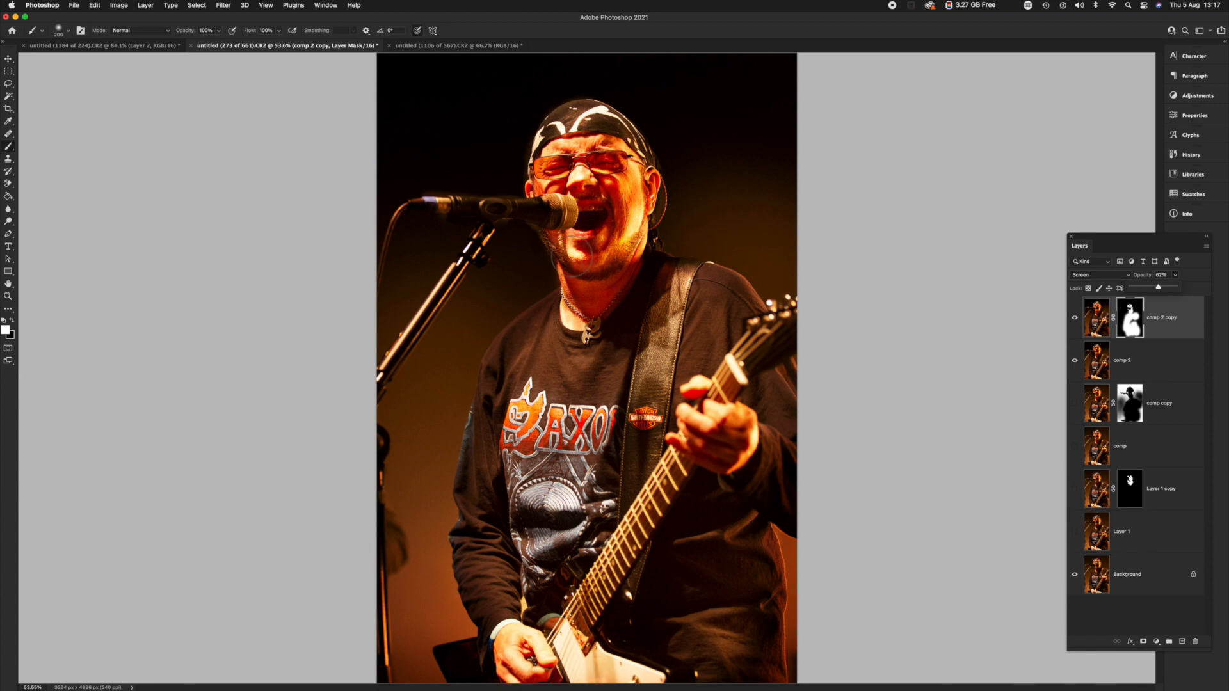
click(11, 321)
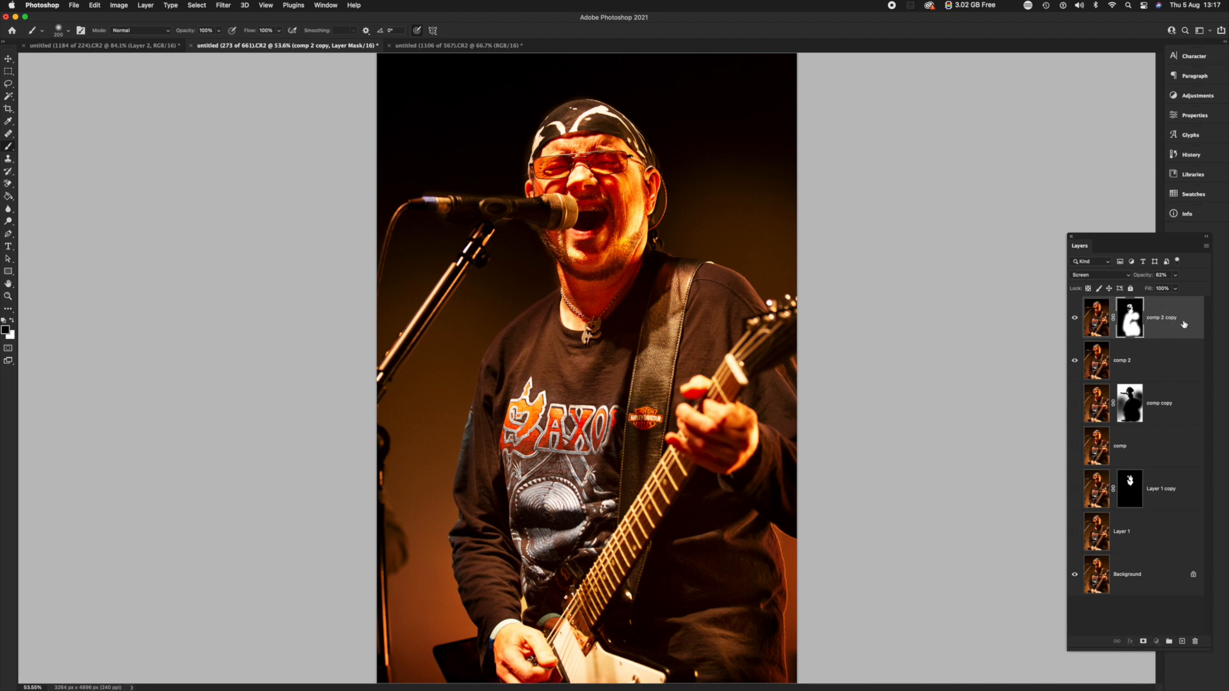
Stamp the visible layers into a new top layer, hide the intermediate layers and compare the result with the Background.
key(super+alt+shift+e)
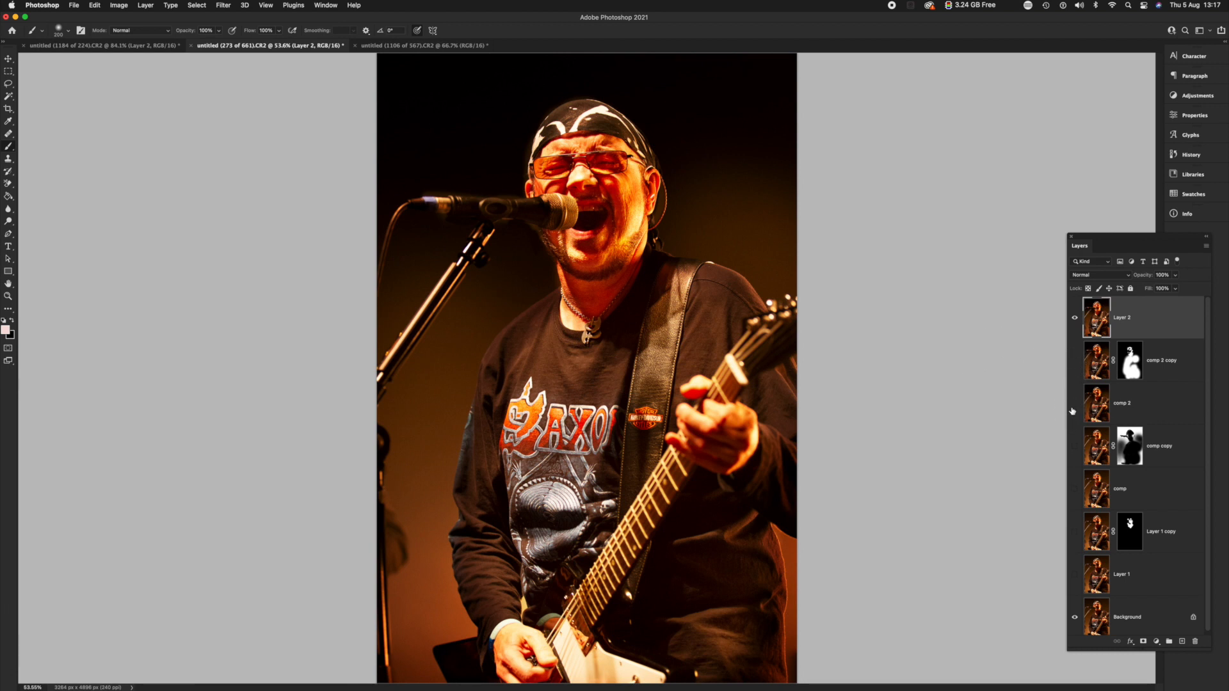
click(1076, 319)
click(1076, 319)
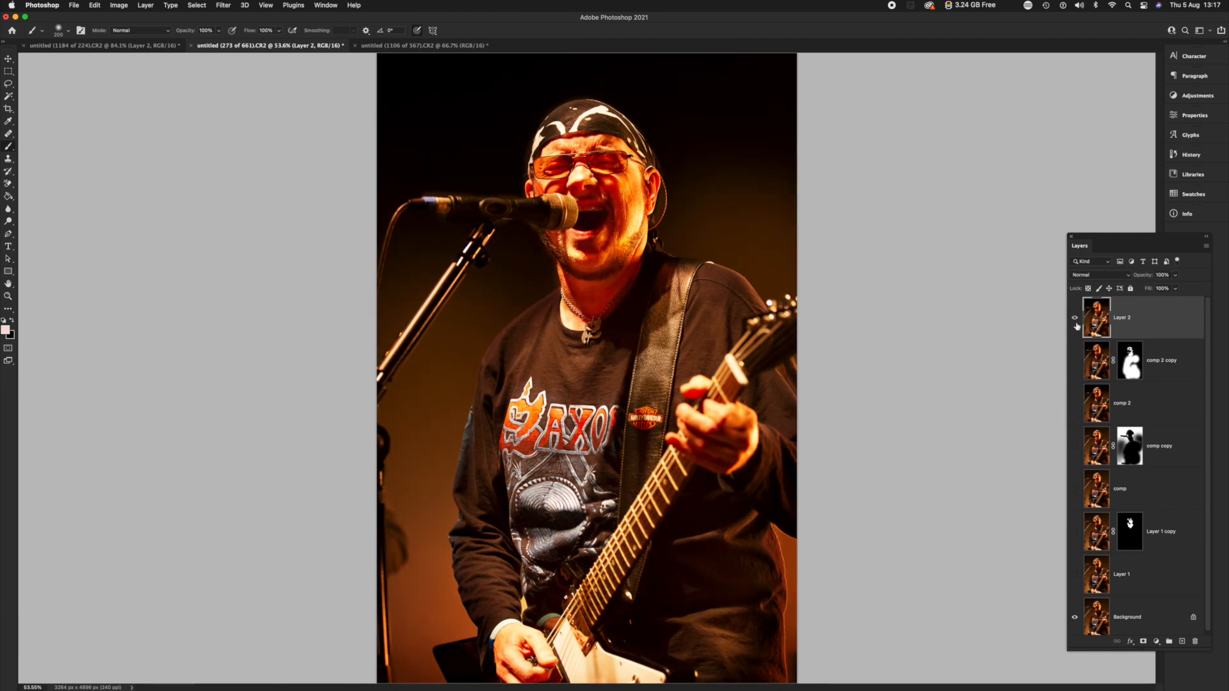